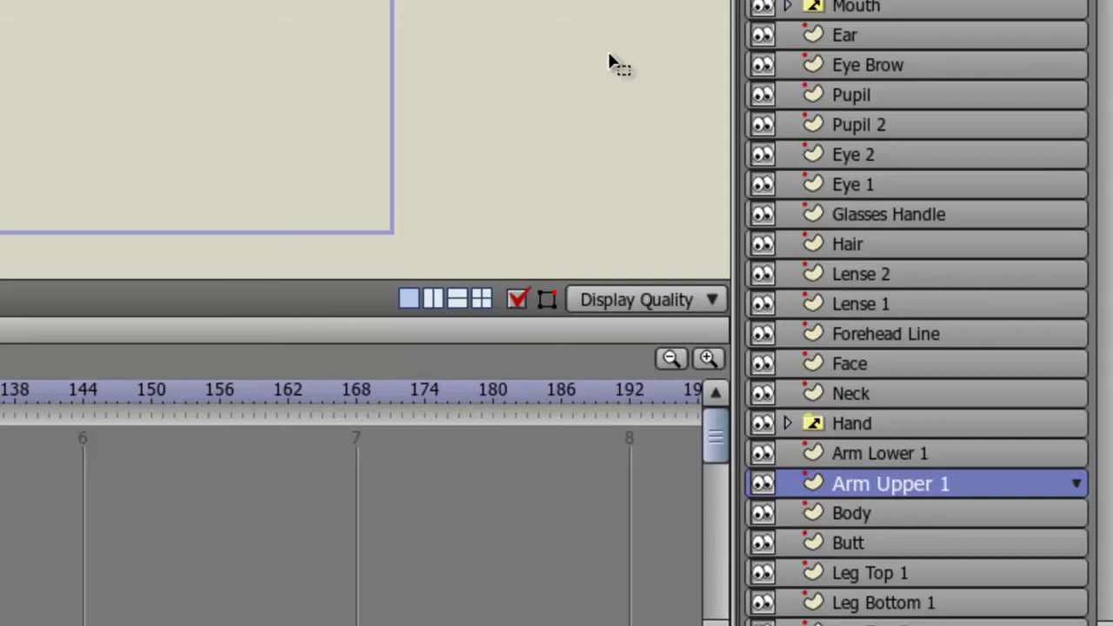
# Step: Step through the Hand, Arm Lower 1 and Arm Upper 1 layers in the Layers panel
pyautogui.click(857, 424)
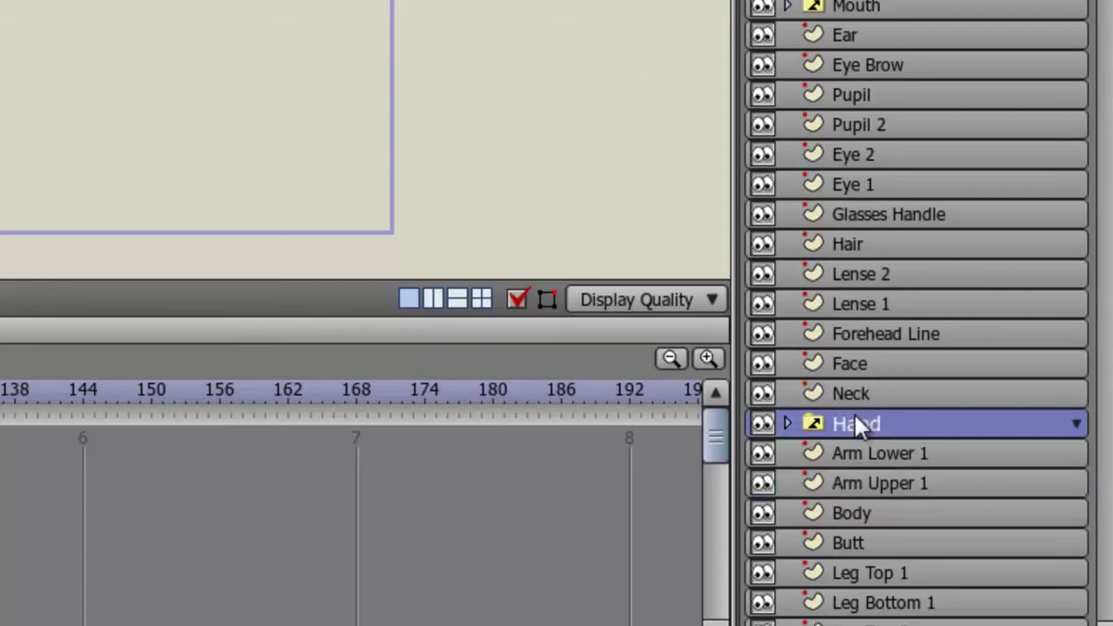
pyautogui.click(881, 457)
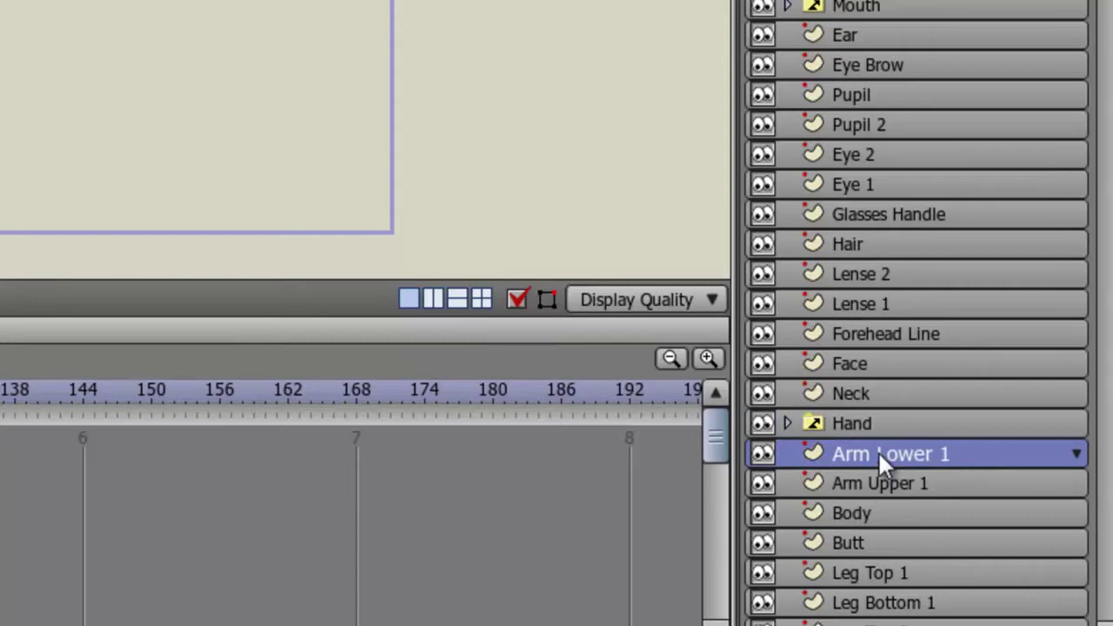
pyautogui.click(891, 475)
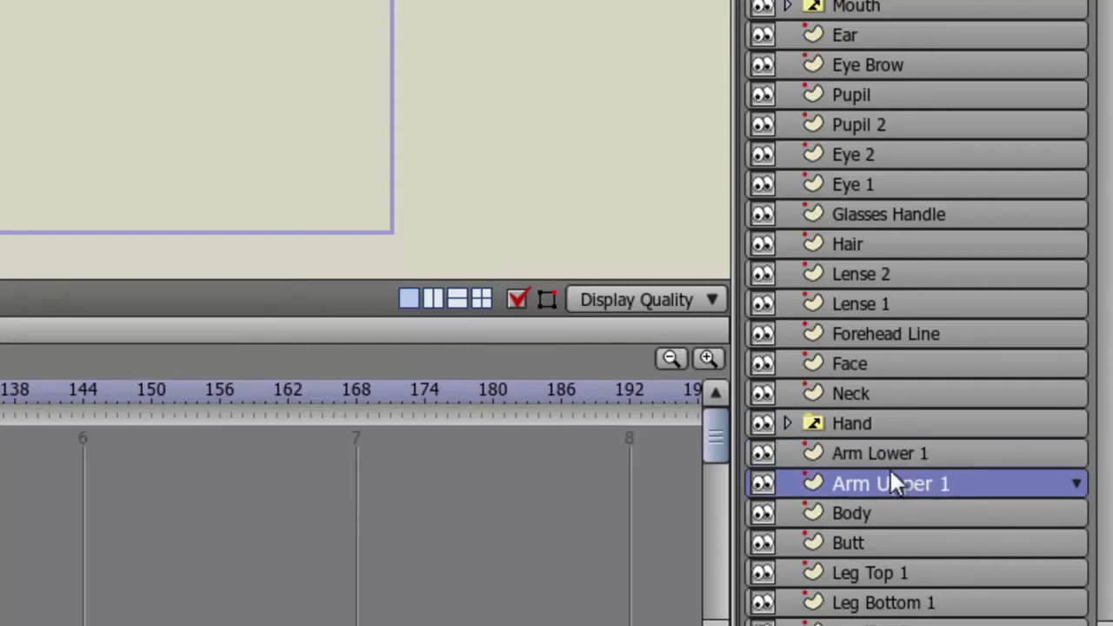
pyautogui.press('Up')
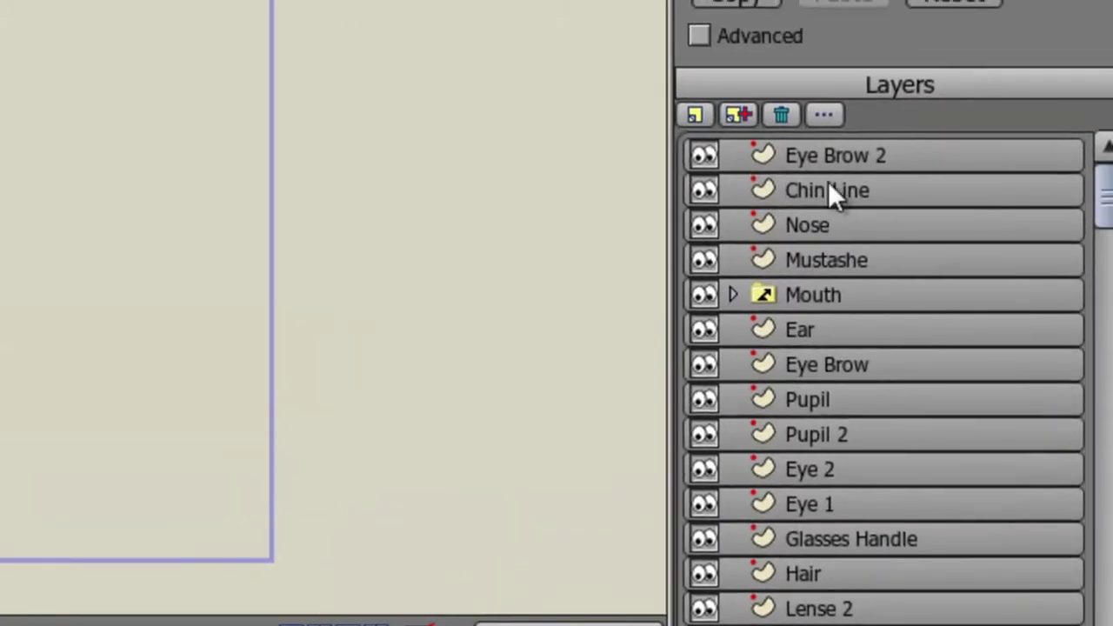
# Step: Add a new bone layer above Eye Brow 2 and rename it Binek
pyautogui.click(825, 161)
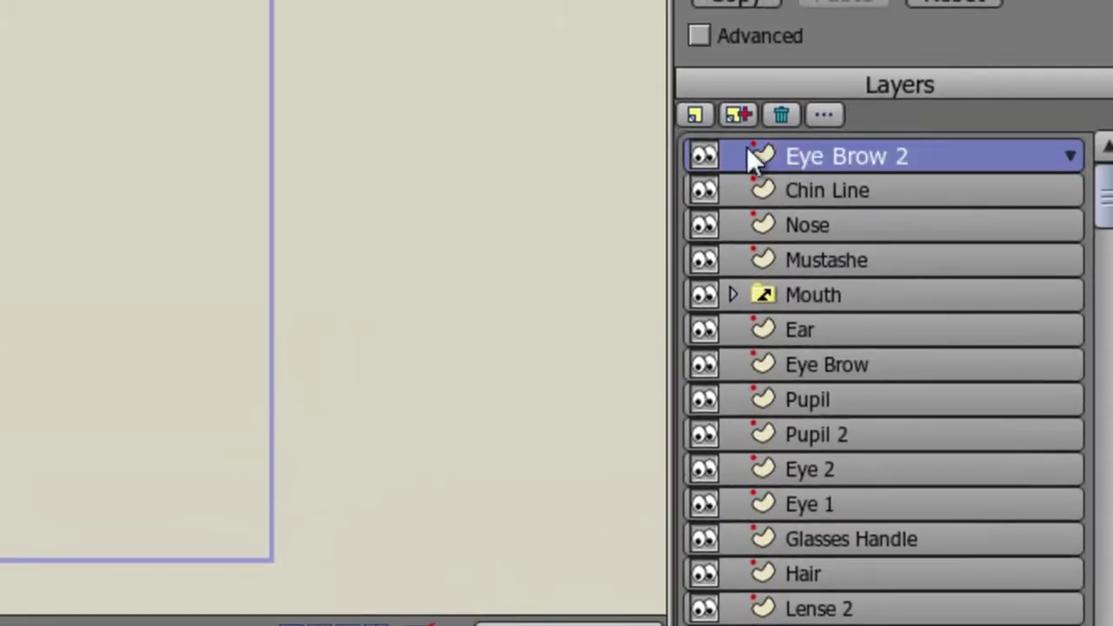
pyautogui.click(695, 115)
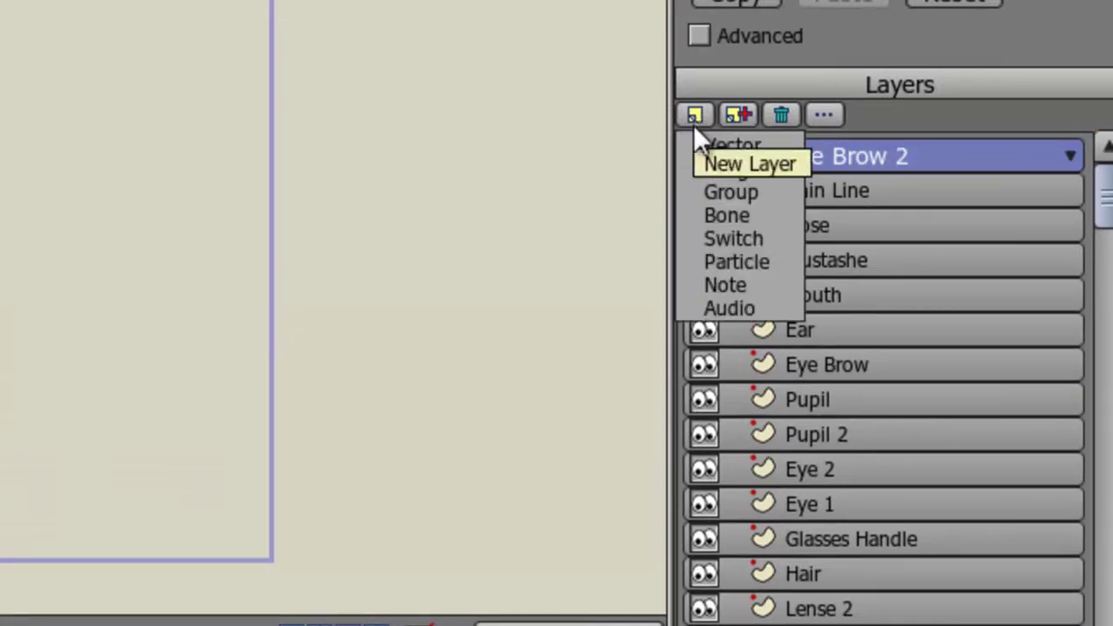
pyautogui.click(711, 213)
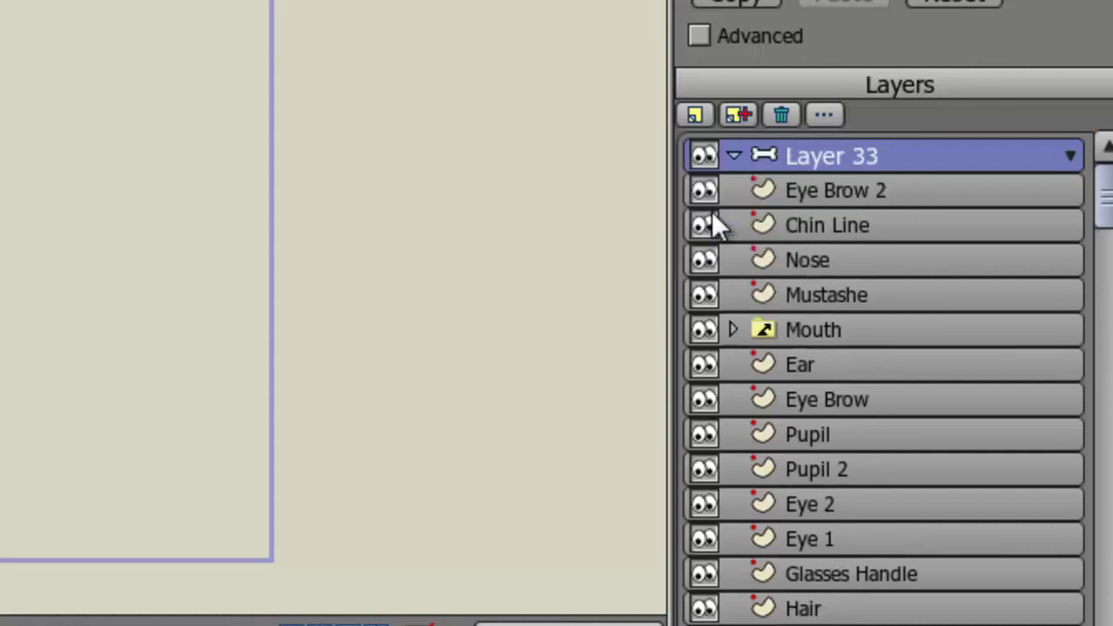
pyautogui.doubleClick(890, 156)
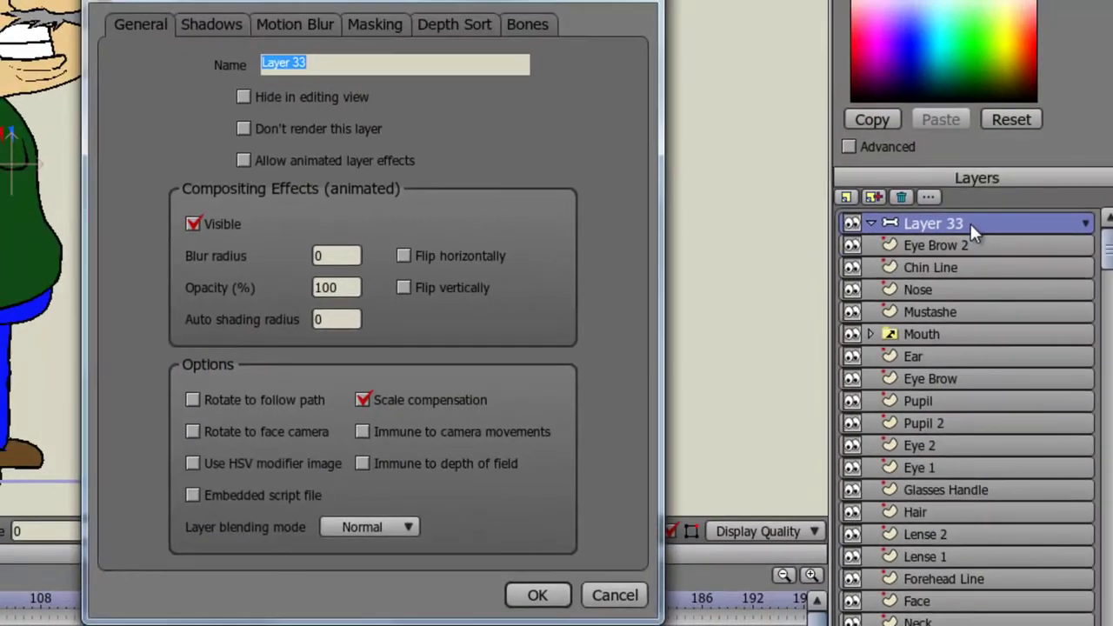
pyautogui.write('Binel')
pyautogui.press('BackSpace')
pyautogui.write('k')
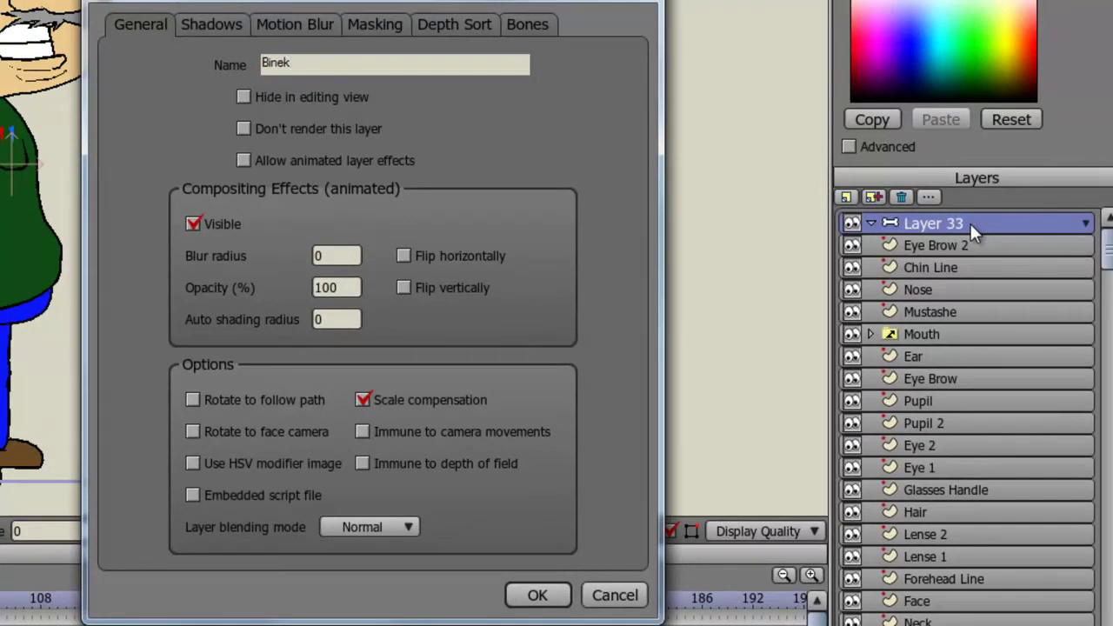
pyautogui.click(538, 595)
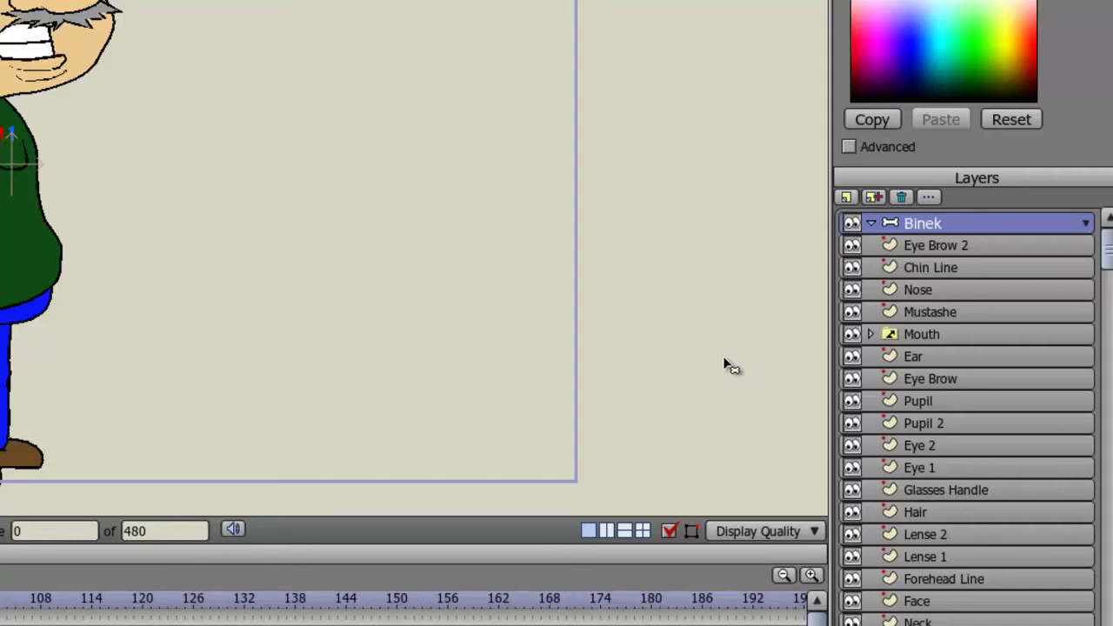
# Step: Select the layers from Eye Brow 2 down to Arm Upper 2 and drop them into Binek
pyautogui.click(931, 246)
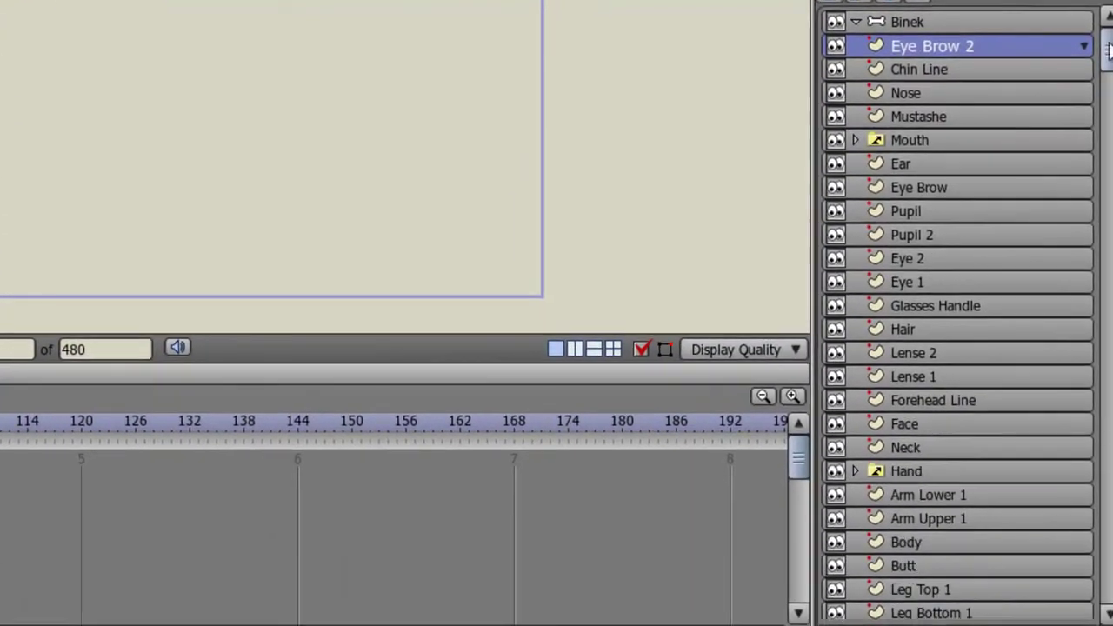
pyautogui.scroll(-5, 957, 313)
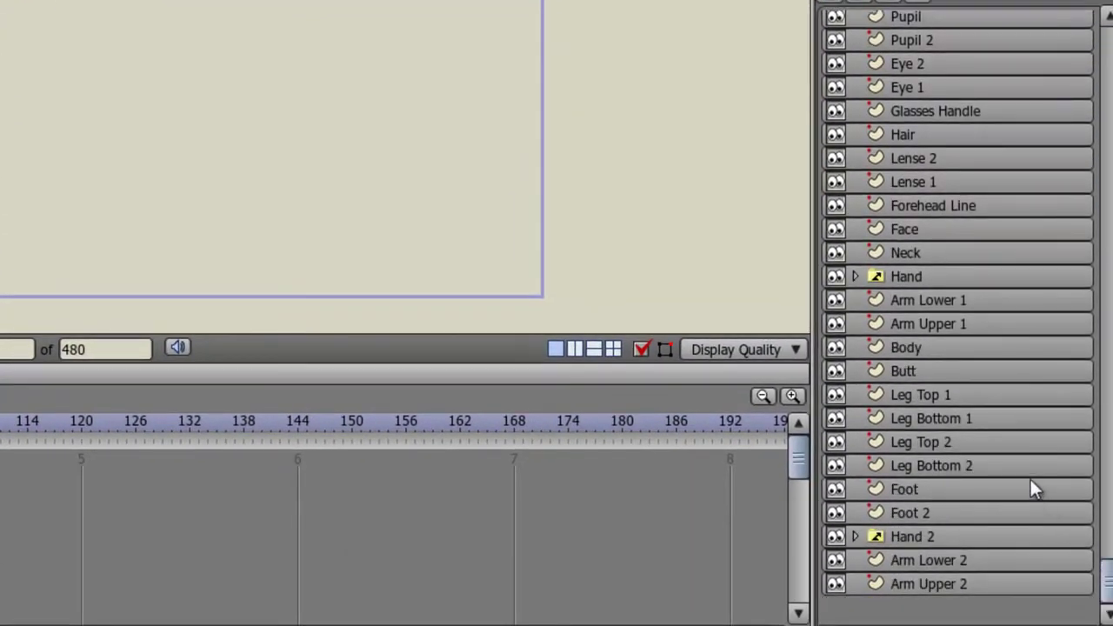
pyautogui.keyDown('shift'); pyautogui.click(916, 581); pyautogui.keyUp('shift')
pyautogui.moveTo(1108, 591); pyautogui.dragTo(1108, 39)
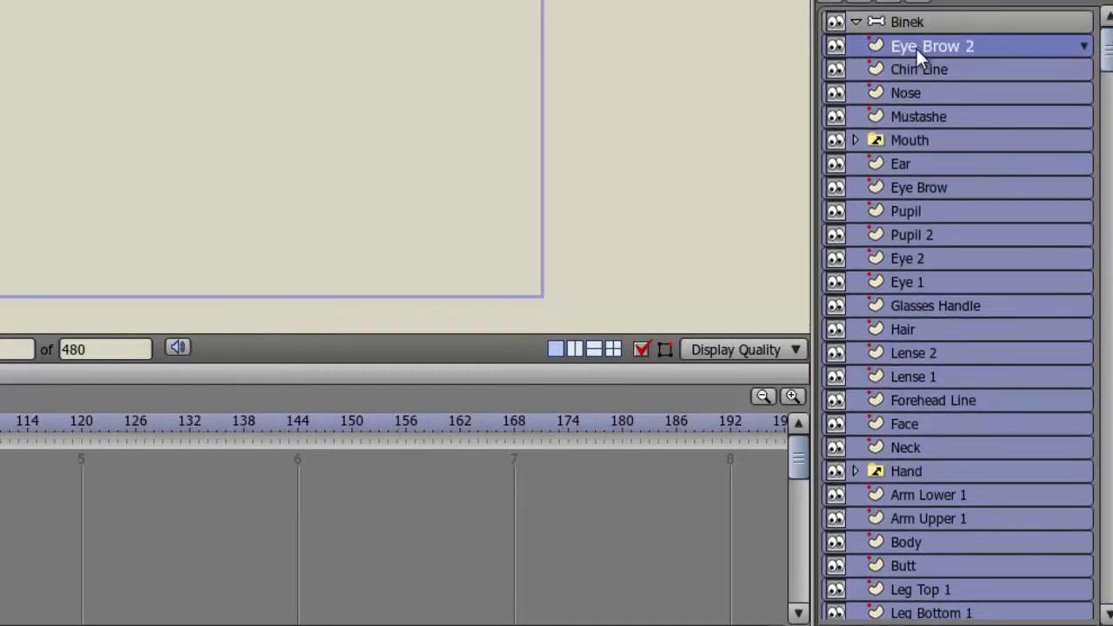
pyautogui.moveTo(918, 45); pyautogui.dragTo(920, 23)
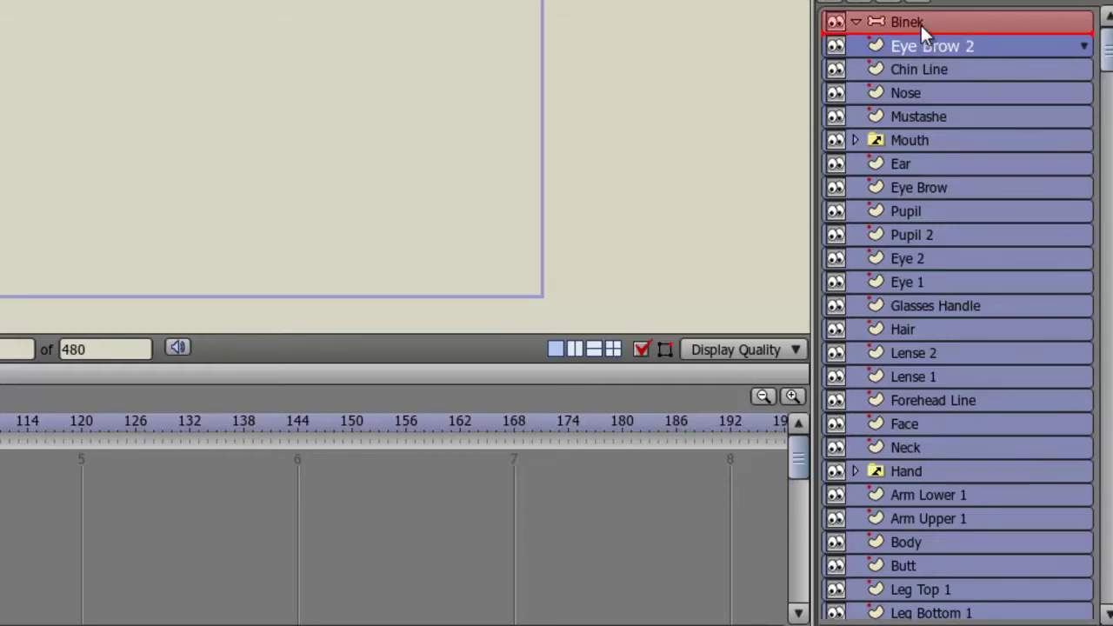
pyautogui.moveTo(920, 23); pyautogui.dragTo(921, 23)
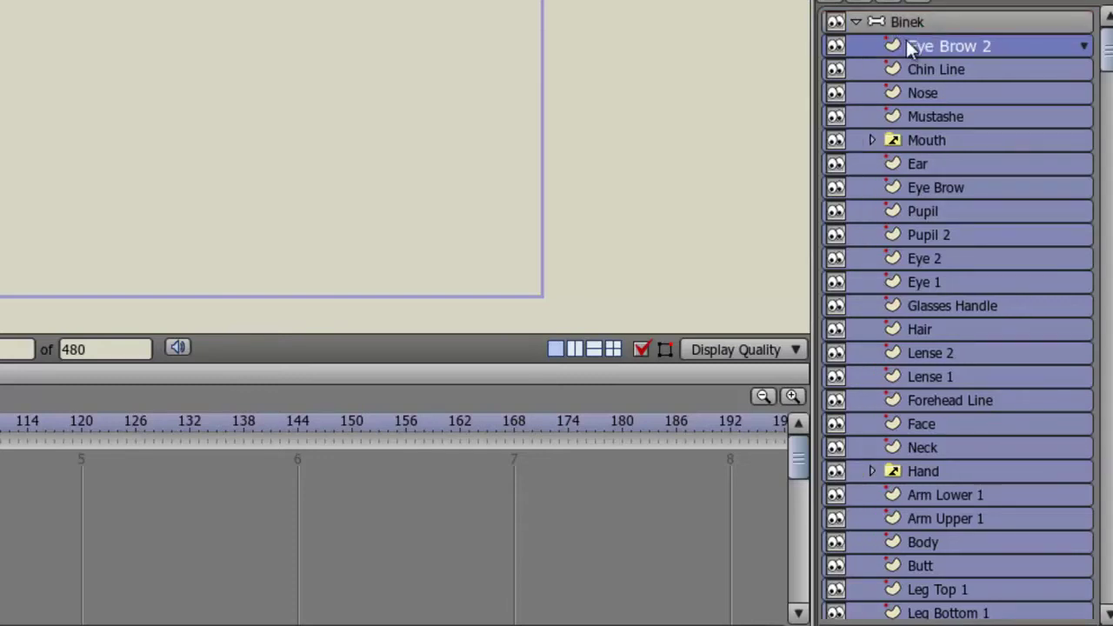
pyautogui.click(856, 24)
pyautogui.click(855, 24)
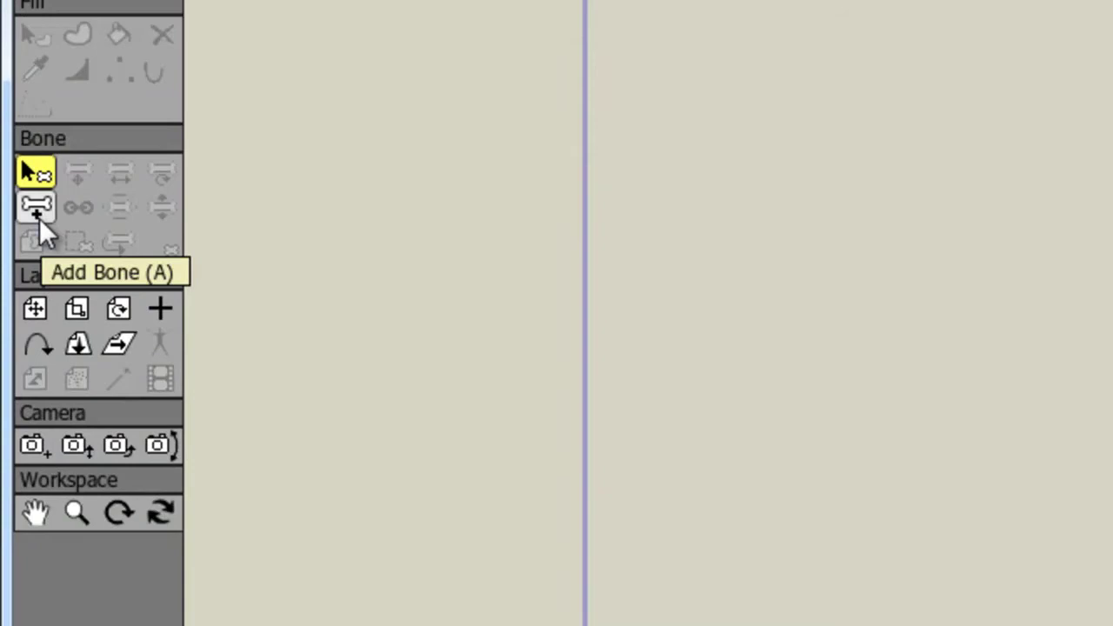
# Step: Choose the Add Bone tool to start the root bone
pyautogui.click(37, 209)
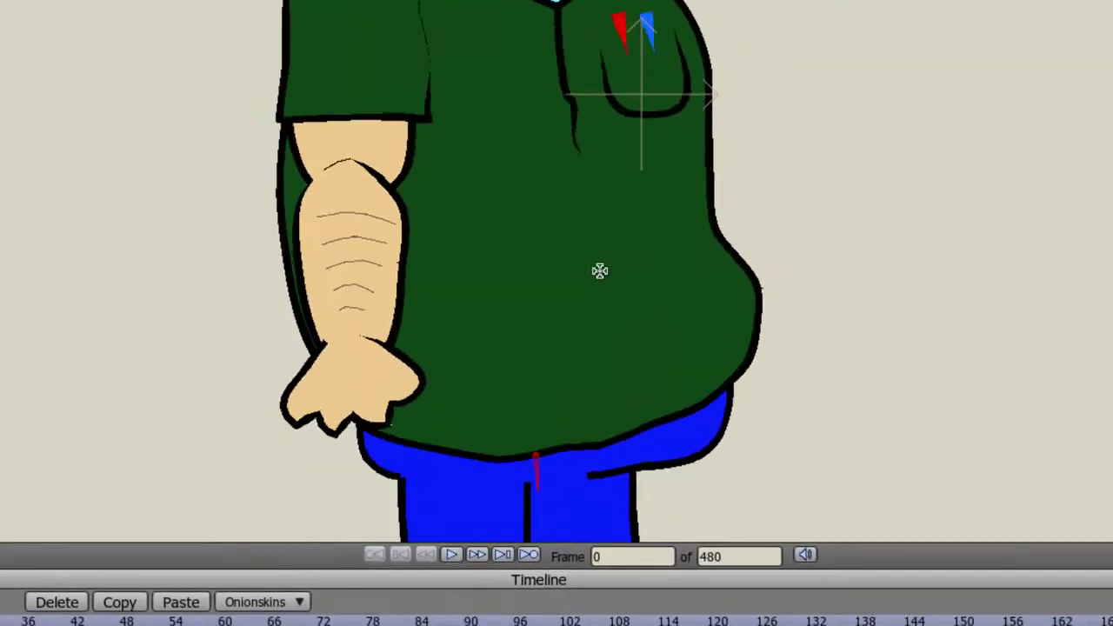
# Step: Redraw the root bone from the belt line a short way down toward the hips
pyautogui.scroll(3, 574, 340)
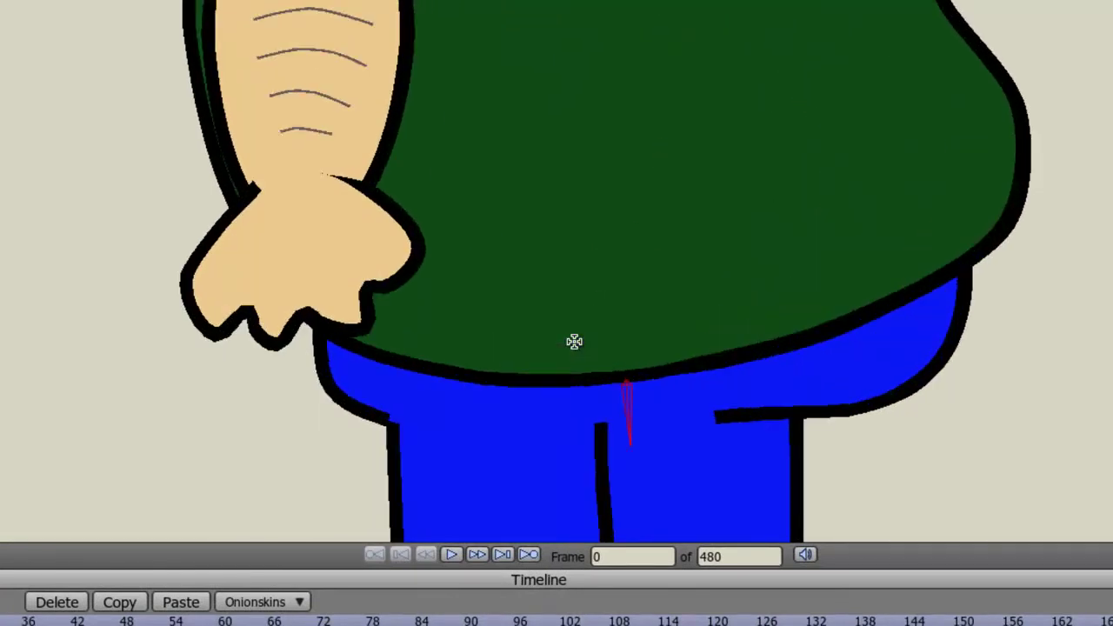
pyautogui.moveTo(533, 255); pyautogui.dragTo(514, 201)
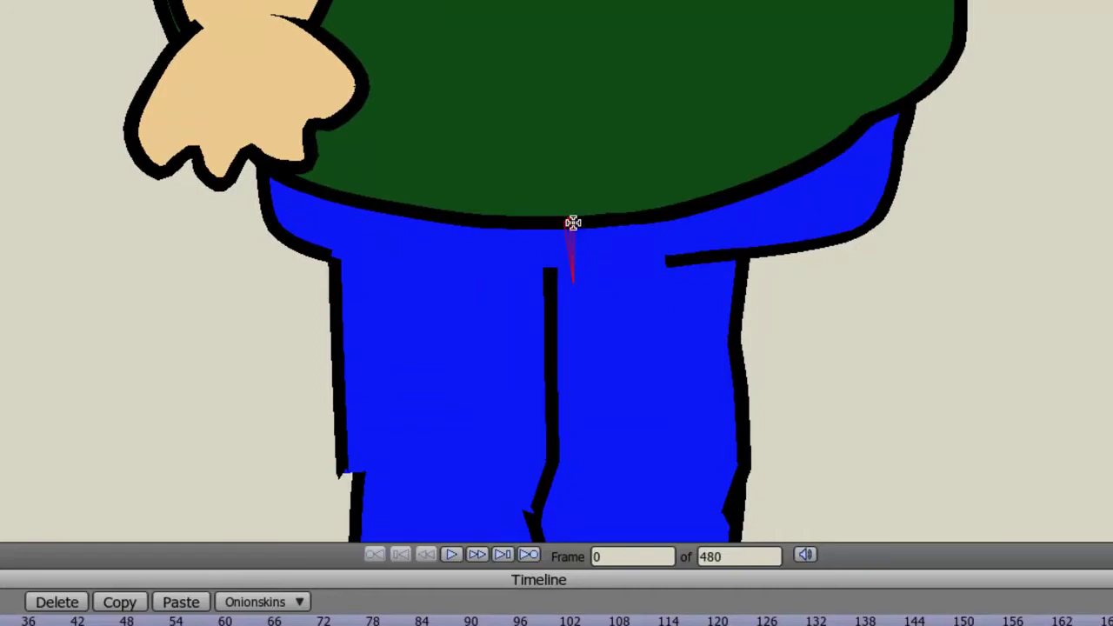
pyautogui.moveTo(572, 224); pyautogui.dragTo(571, 277)
pyautogui.scroll(-3, 584, 270)
pyautogui.scroll(-1, 585, 270)
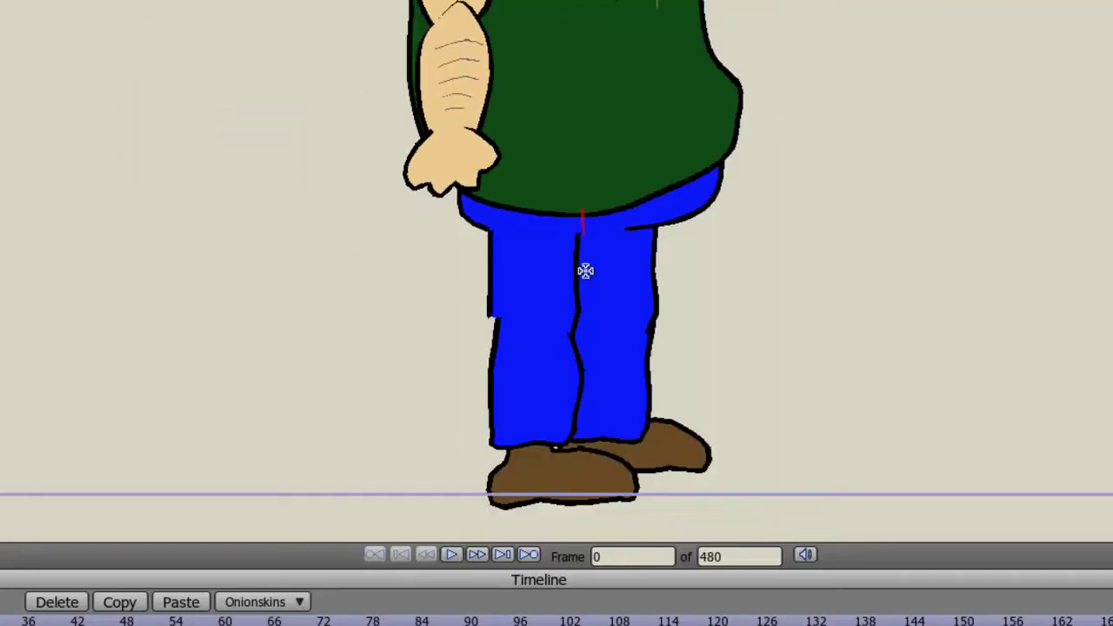
pyautogui.scroll(5, 678, 164)
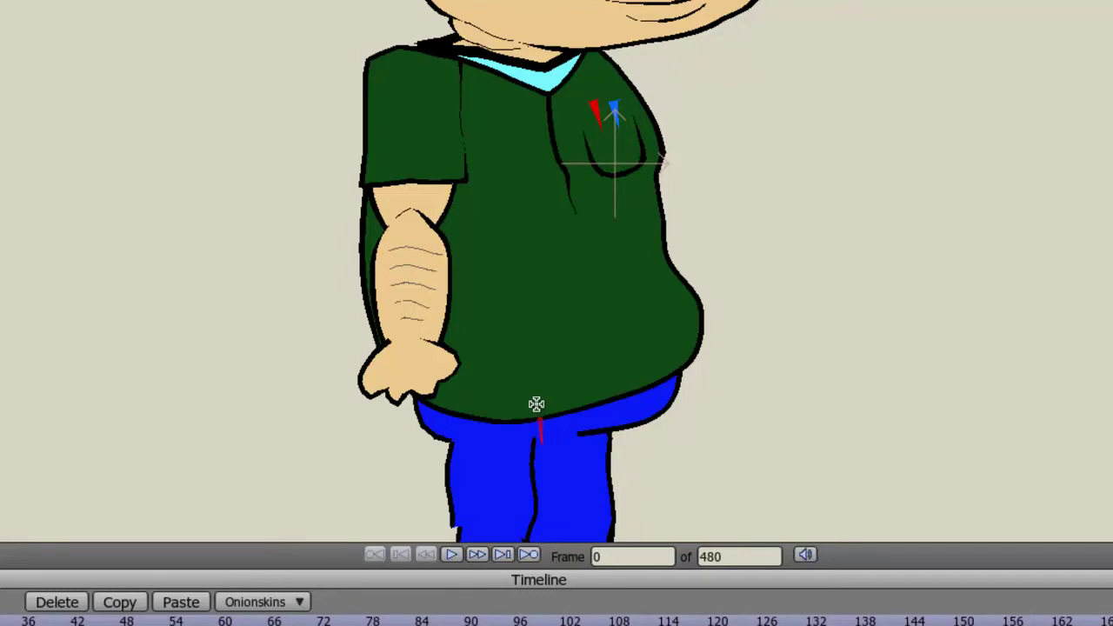
# Step: Extrude a spine bone from the waist bone up to the collar
pyautogui.press('e')
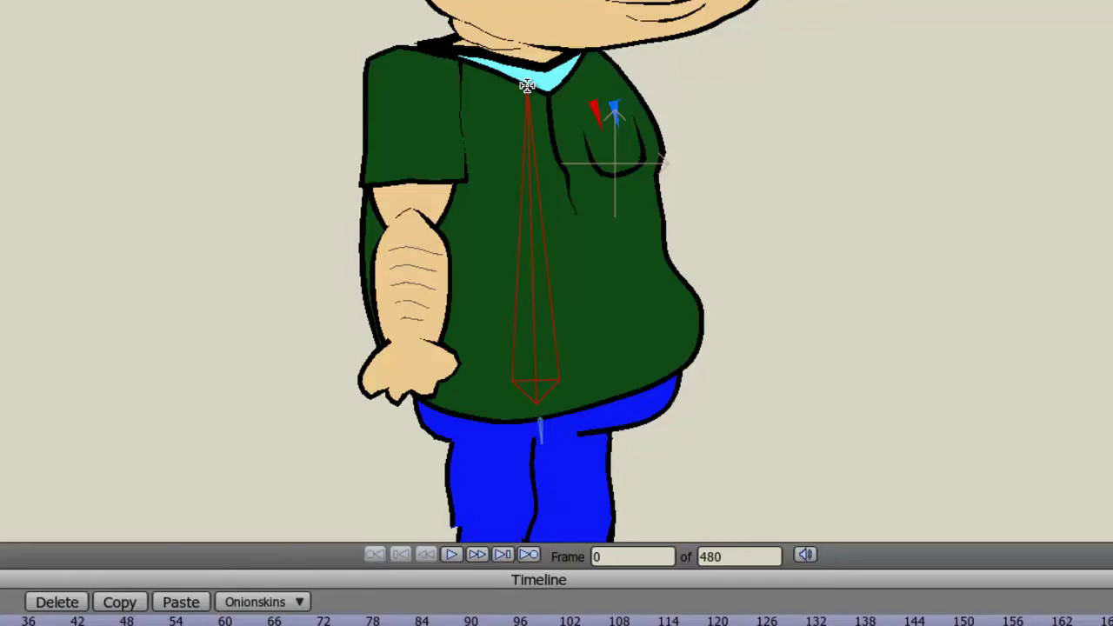
pyautogui.click(527, 86)
pyautogui.moveTo(542, 104); pyautogui.dragTo(512, 266)
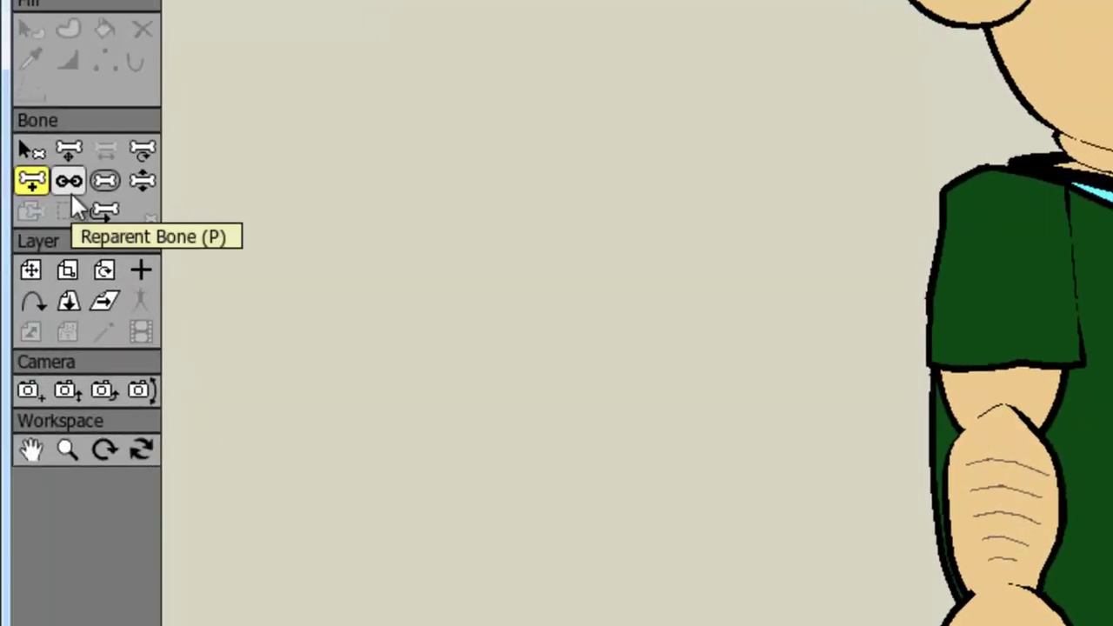
# Step: Choose the Reparent Bone tool to link the spine chain
pyautogui.click(68, 181)
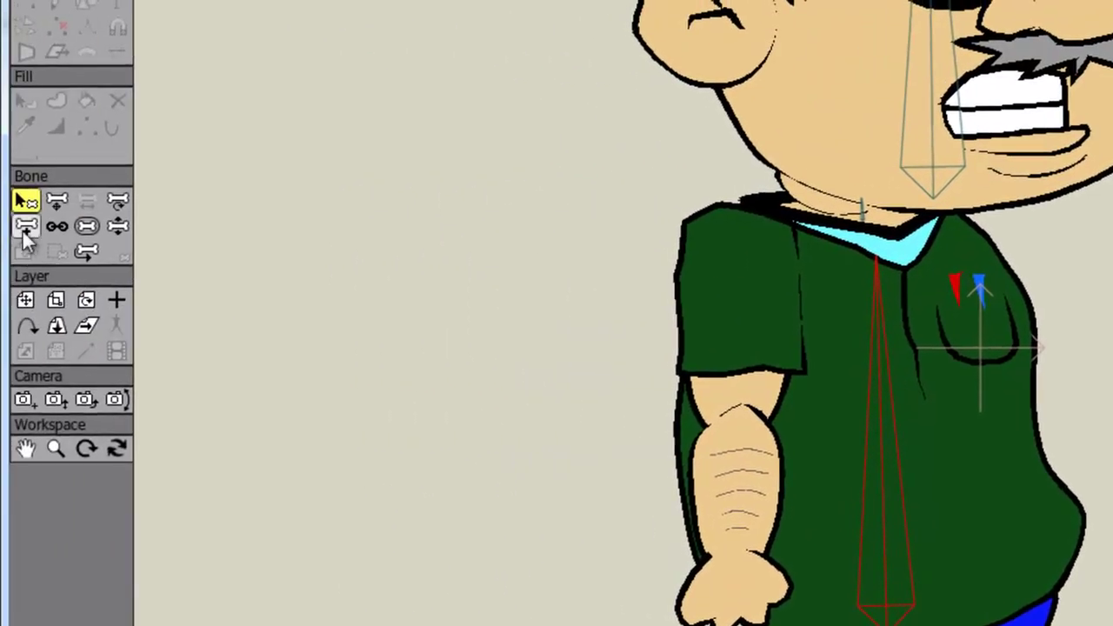
# Step: Return to the Add Bone tool for boning the arms
pyautogui.click(24, 228)
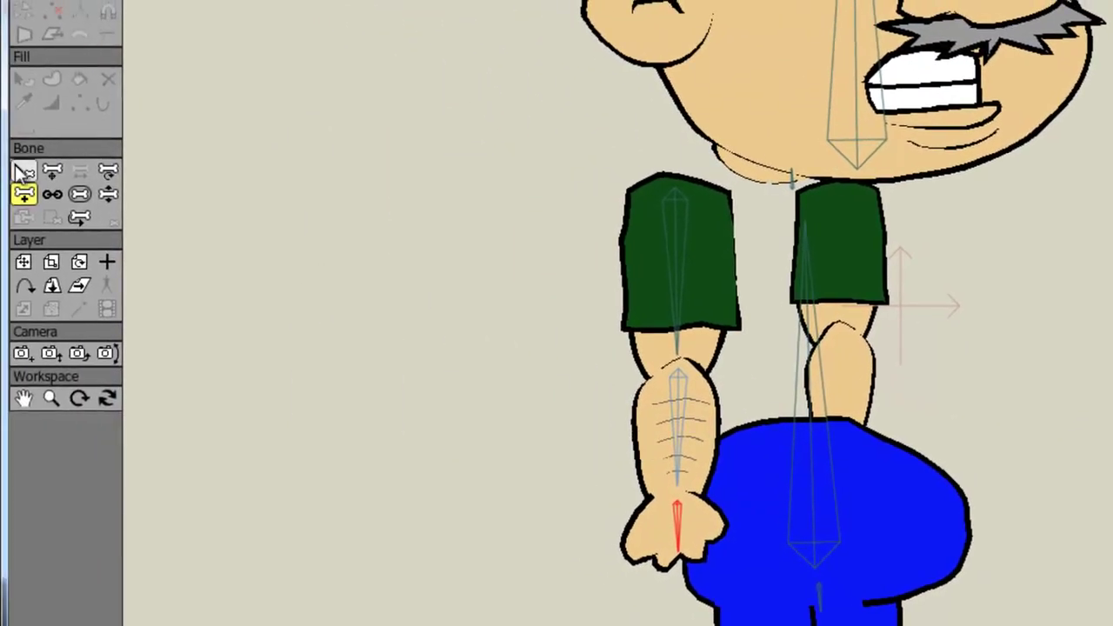
# Step: Select the long right-arm bone and draw a new bone down the right upper arm
pyautogui.click(23, 171)
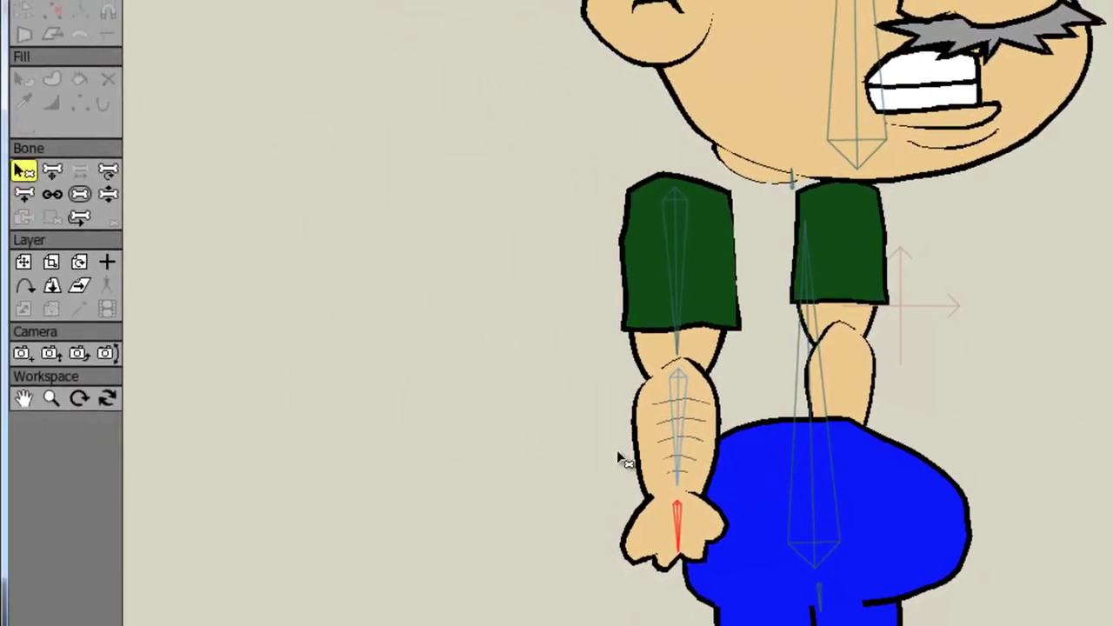
pyautogui.click(813, 350)
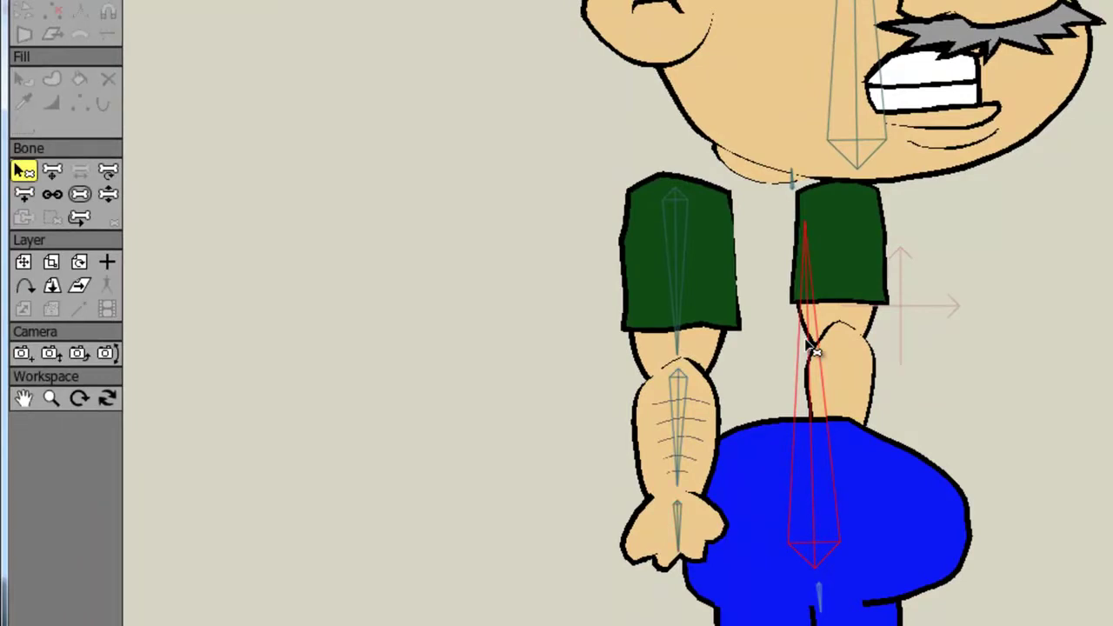
pyautogui.click(27, 199)
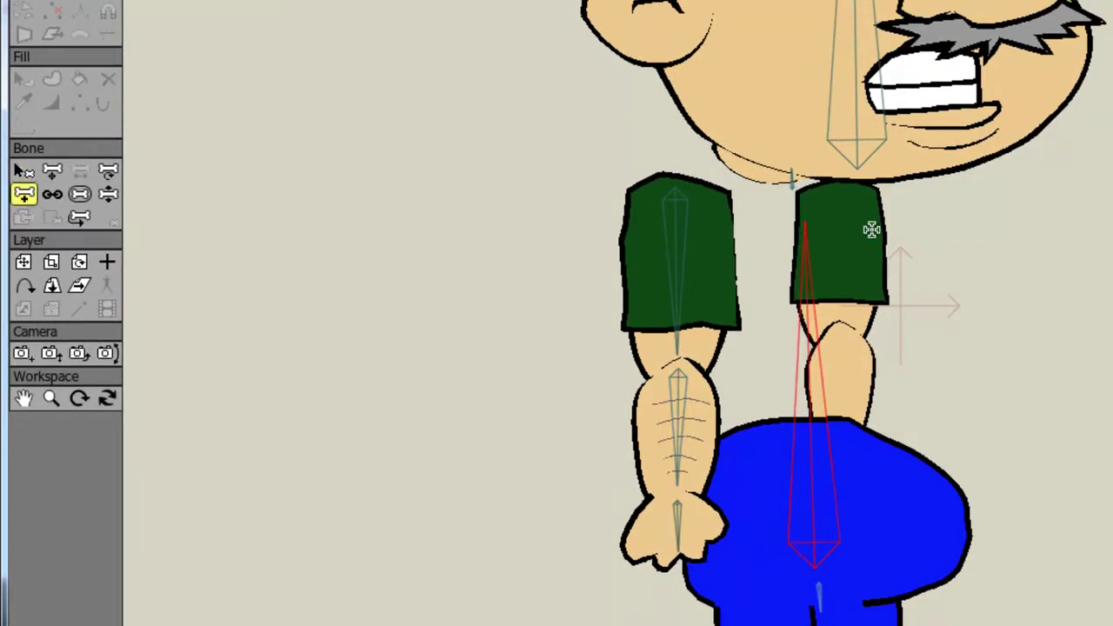
pyautogui.moveTo(841, 193); pyautogui.dragTo(841, 455)
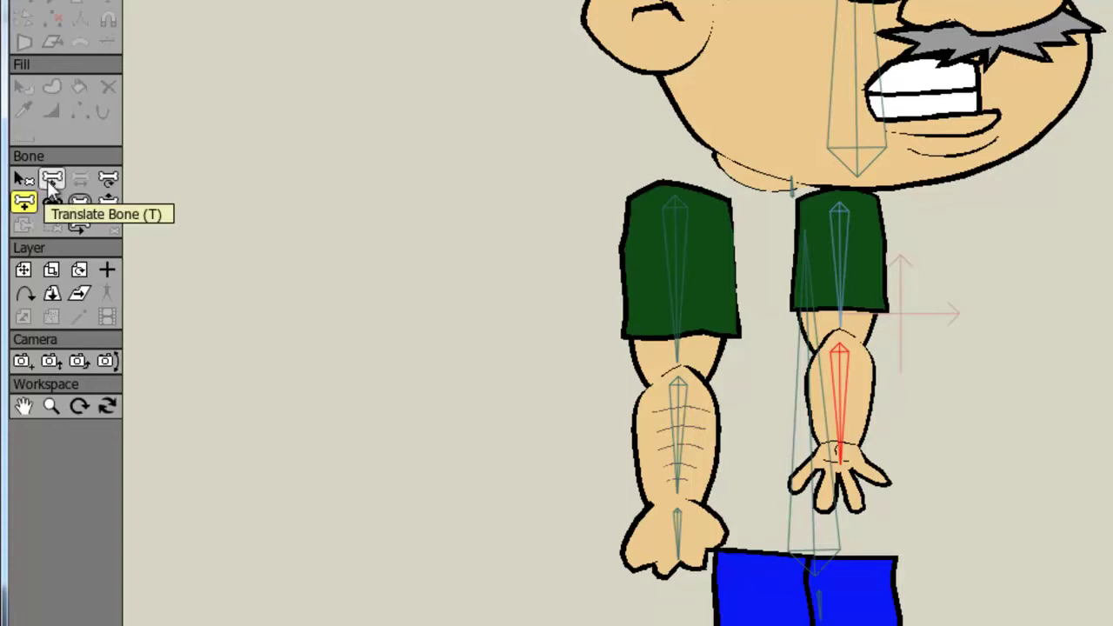
# Step: Pull the forearm bone's tip to the wrist and add a hand bone into the hand
pyautogui.click(52, 178)
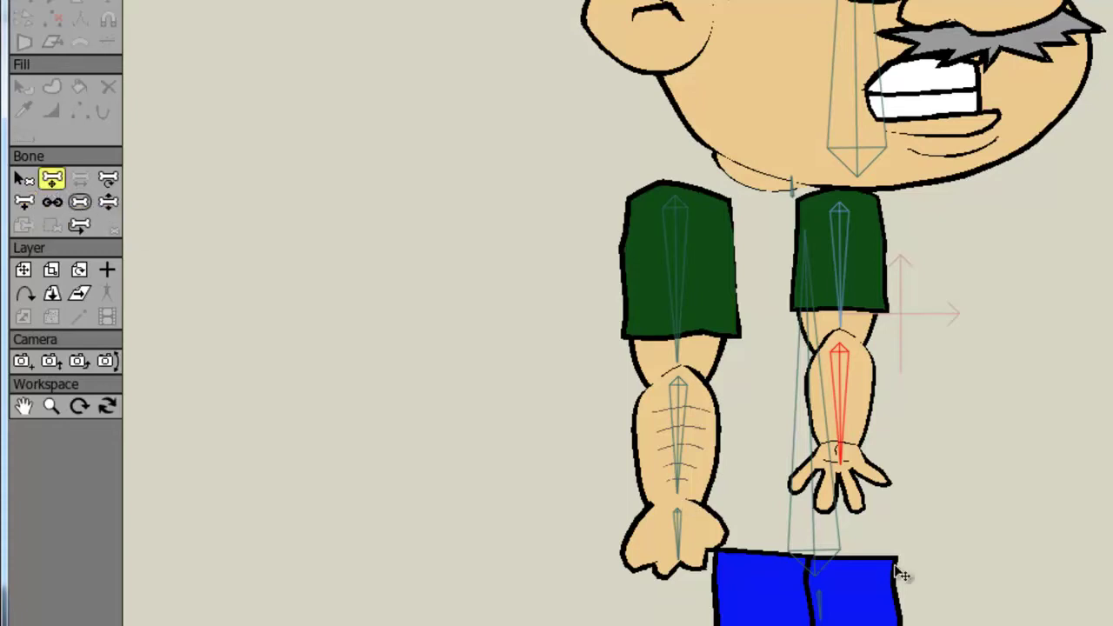
pyautogui.moveTo(847, 471); pyautogui.dragTo(852, 446)
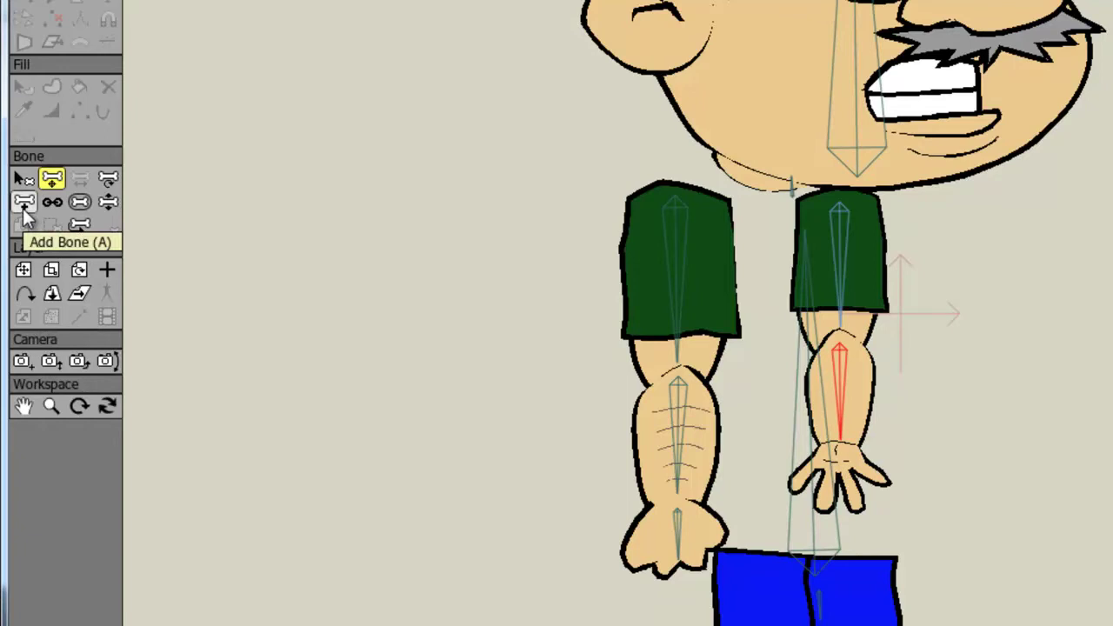
pyautogui.click(23, 209)
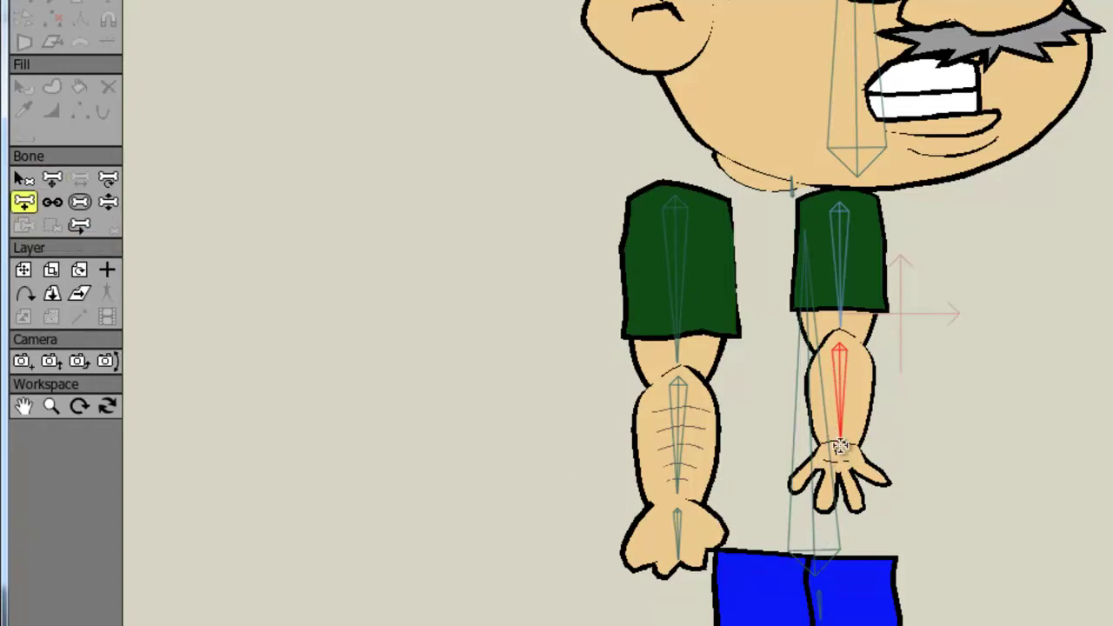
pyautogui.moveTo(840, 447); pyautogui.dragTo(840, 509)
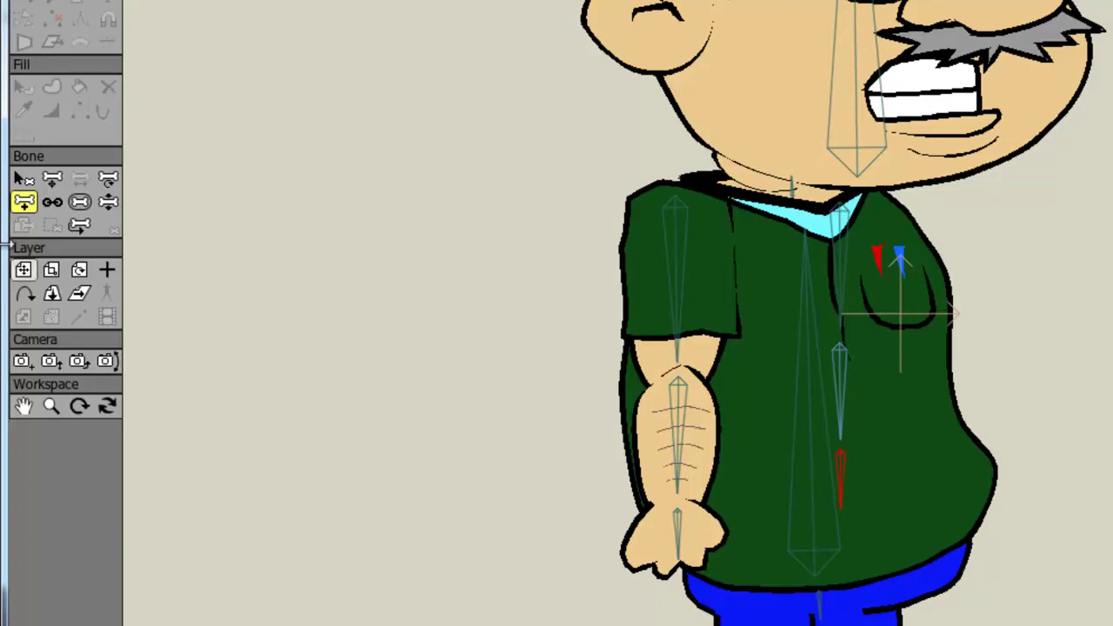
# Step: Select the long torso bone and switch to Reparent Bone for linking the arms
pyautogui.click(24, 178)
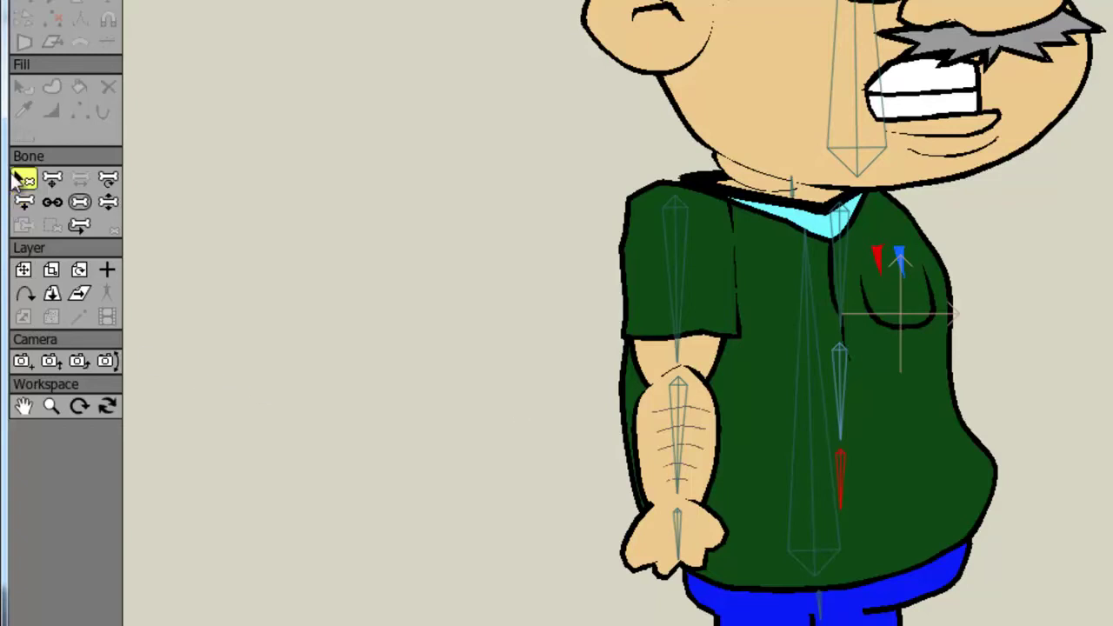
pyautogui.click(813, 355)
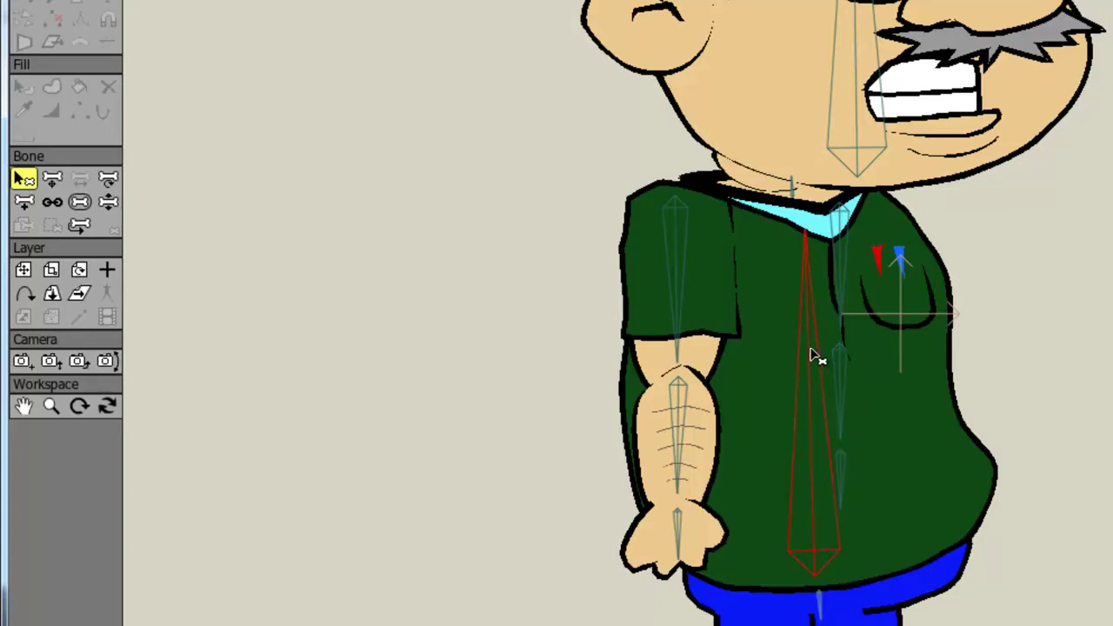
pyautogui.click(53, 200)
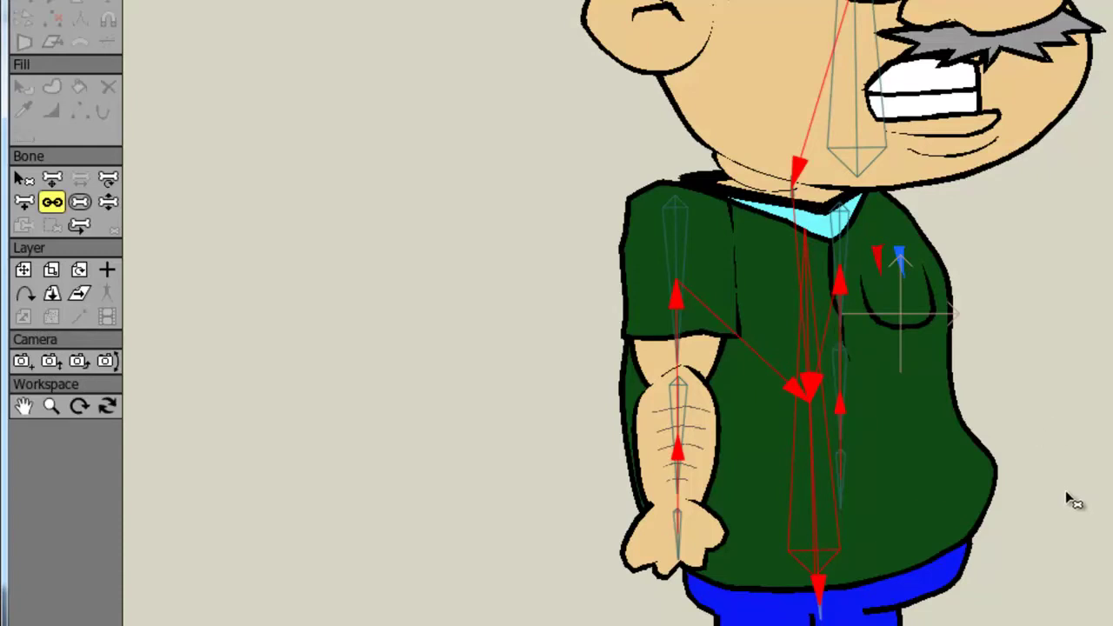
pyautogui.moveTo(1073, 496); pyautogui.dragTo(1061, 310)
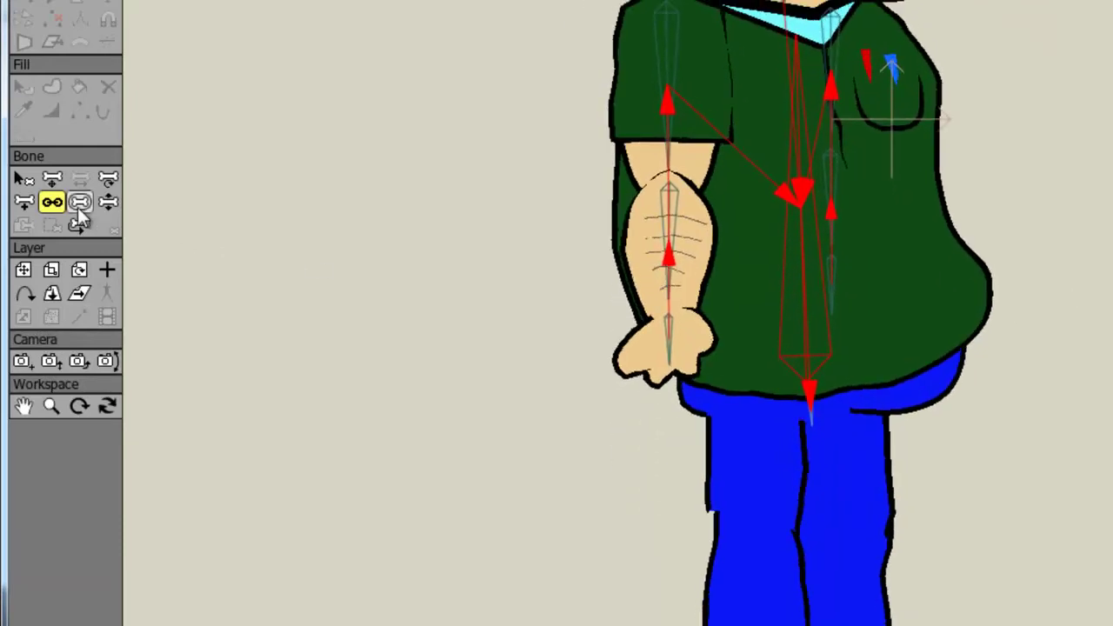
# Step: From the left hip bone, add a thigh bone down the leg and a foot bone along the shoe
pyautogui.click(23, 178)
pyautogui.moveTo(386, 472); pyautogui.dragTo(390, 377)
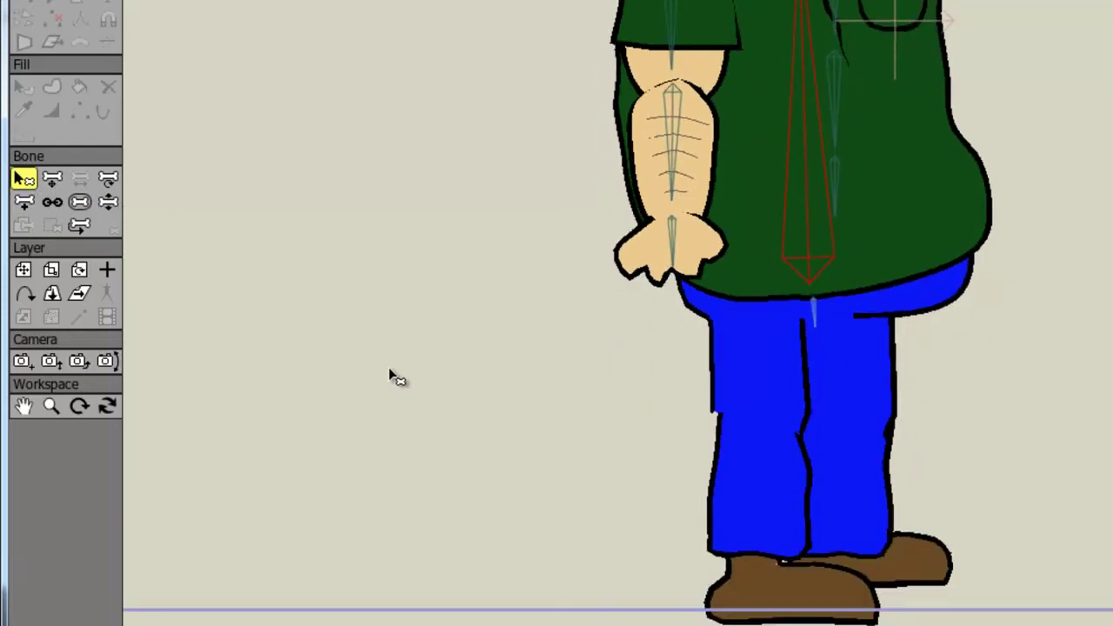
pyautogui.click(816, 324)
pyautogui.click(24, 202)
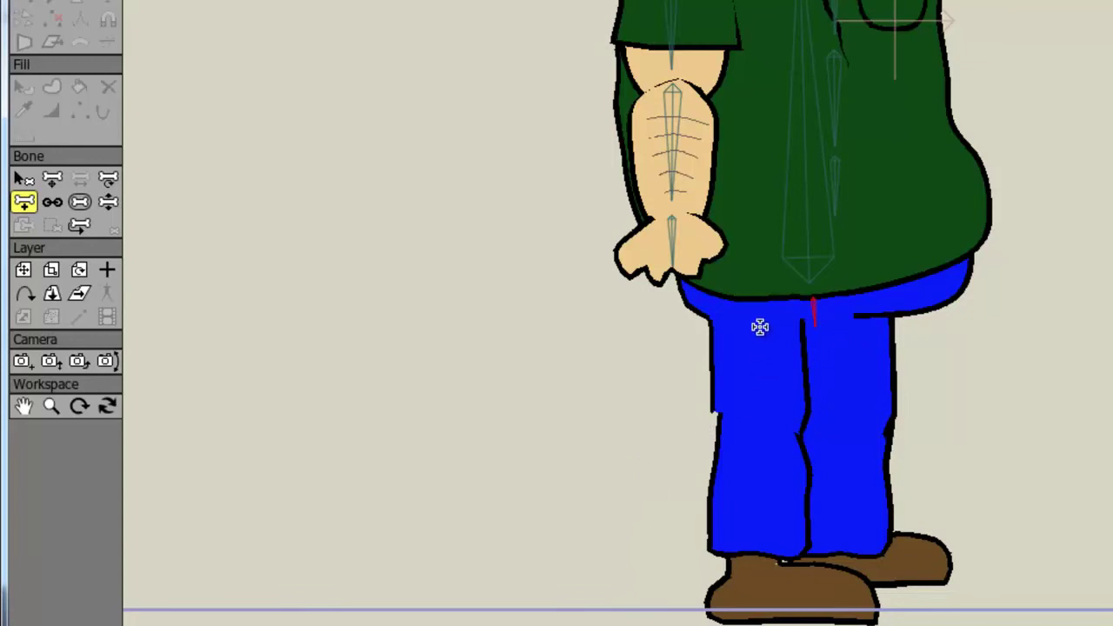
pyautogui.moveTo(760, 332); pyautogui.dragTo(762, 548)
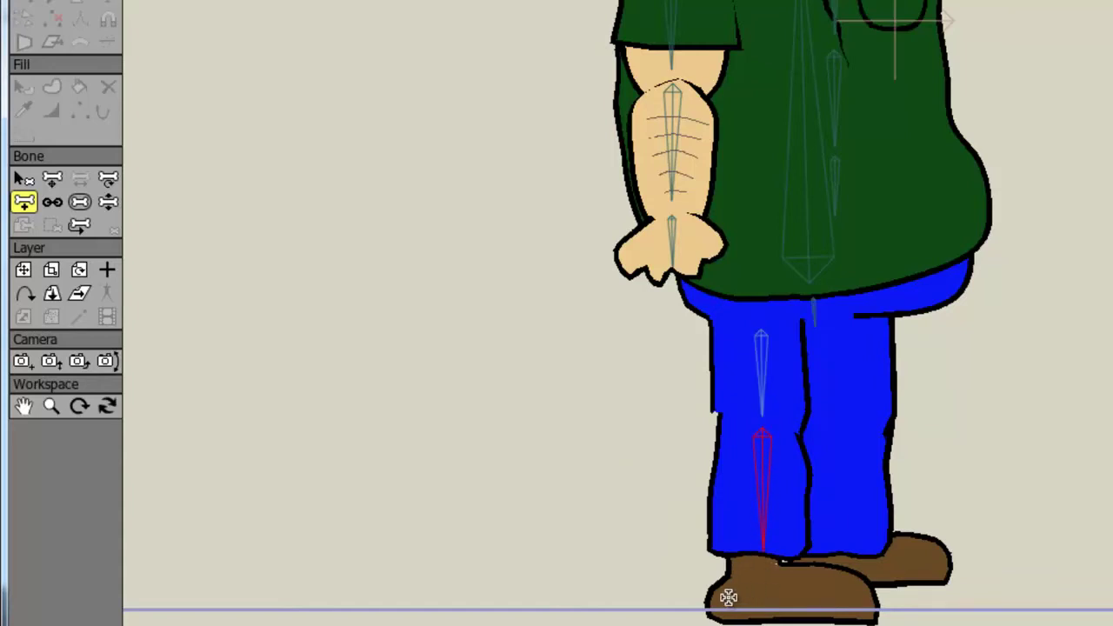
pyautogui.moveTo(728, 596); pyautogui.dragTo(864, 600)
# Step: From the right hip bone, add a thigh bone and a shin bone down the right leg
pyautogui.click(24, 178)
pyautogui.click(817, 319)
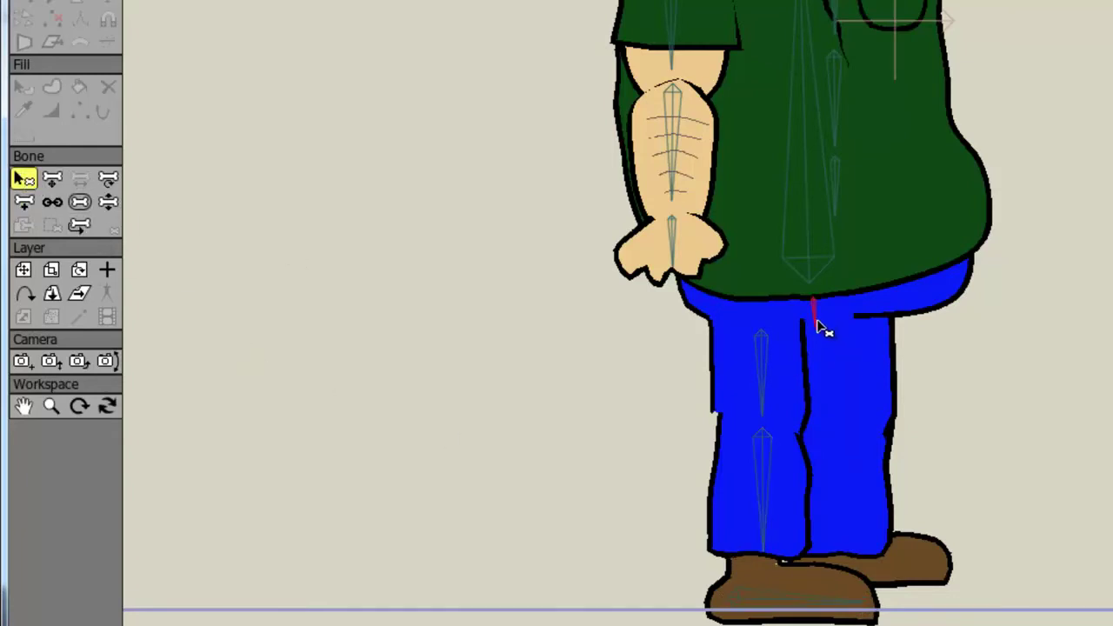
pyautogui.click(24, 202)
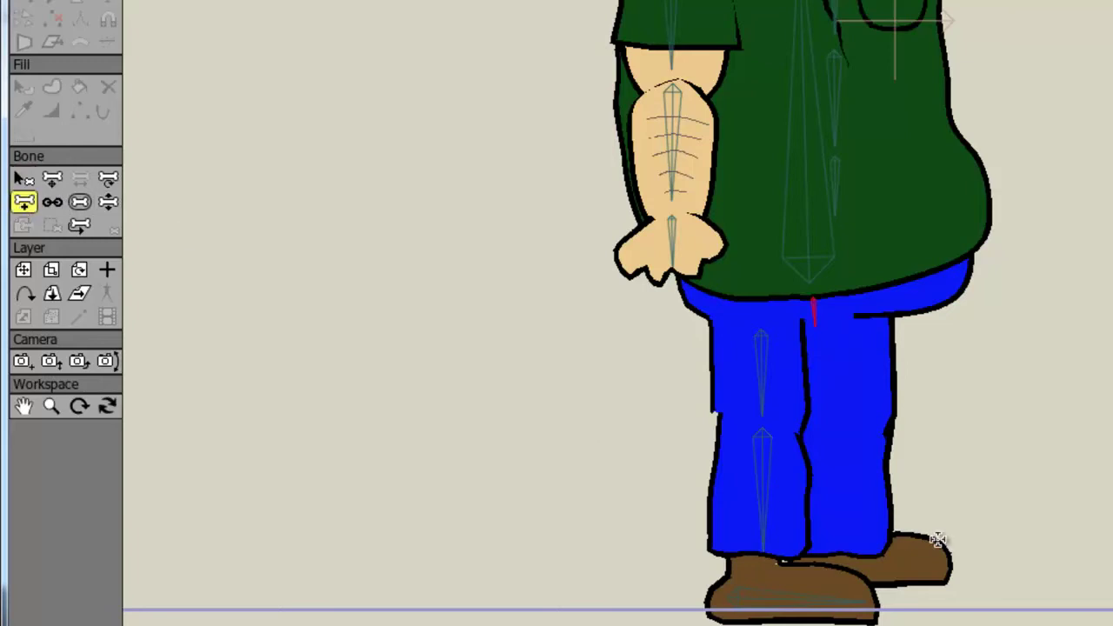
pyautogui.moveTo(853, 329); pyautogui.dragTo(852, 405)
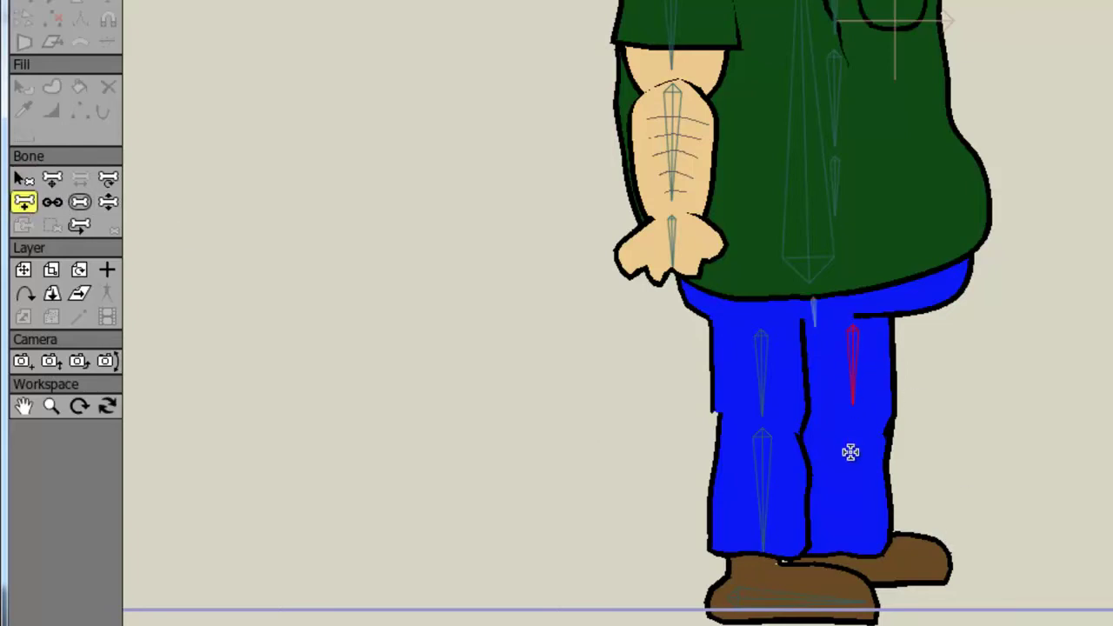
pyautogui.moveTo(851, 423); pyautogui.dragTo(947, 567)
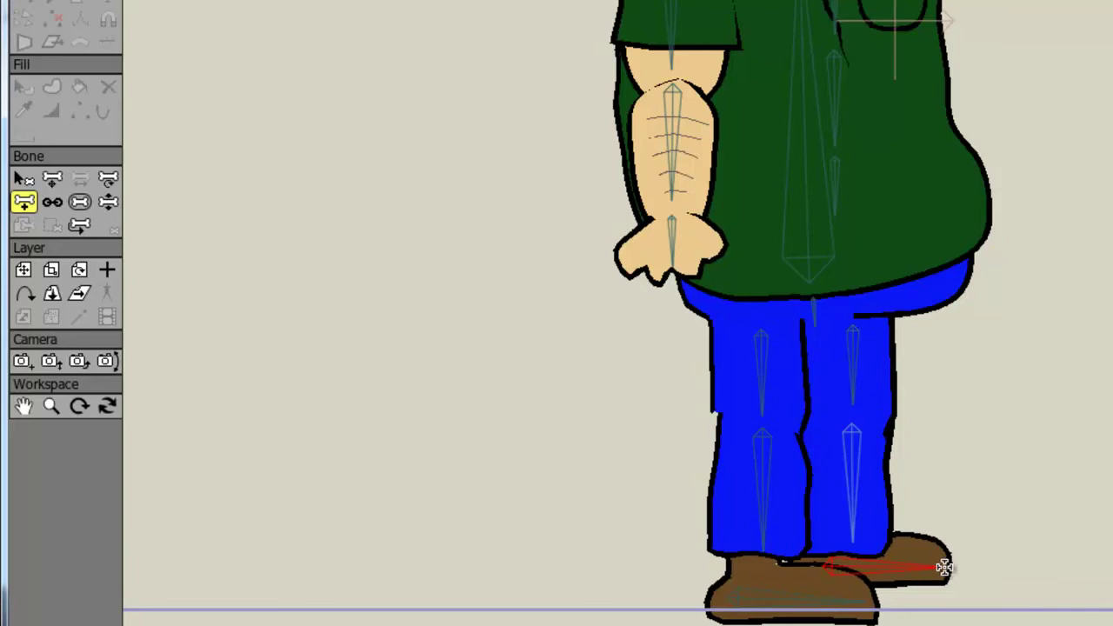
pyautogui.scroll(-1, 1065, 470)
pyautogui.scroll(-2, 1065, 469)
pyautogui.scroll(2, 1065, 469)
pyautogui.scroll(-2, 1066, 470)
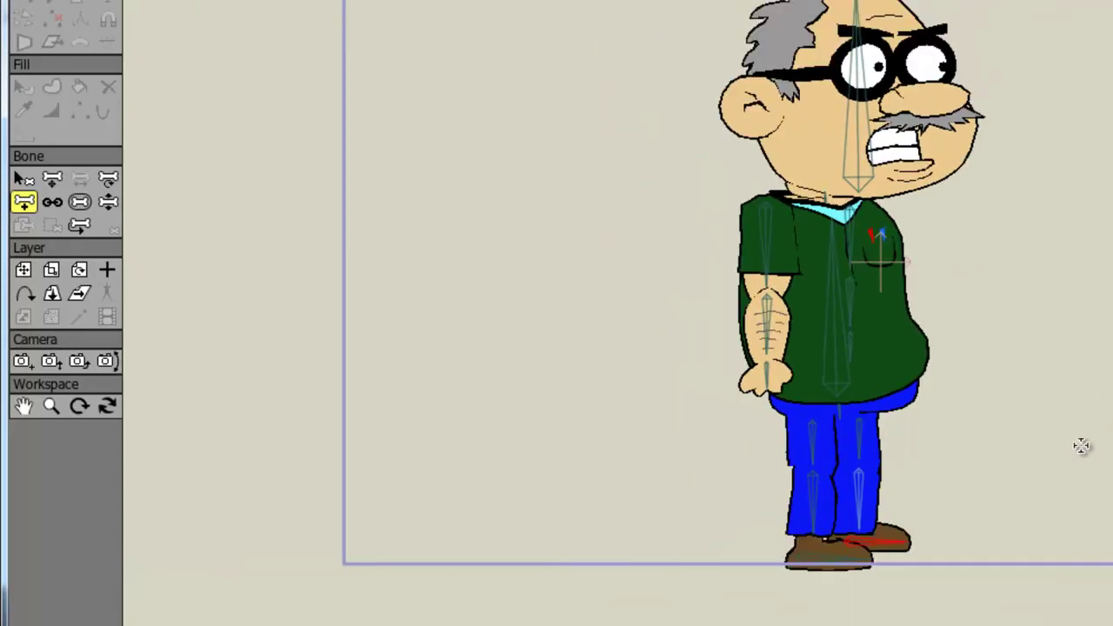
pyautogui.scroll(1, 1094, 460)
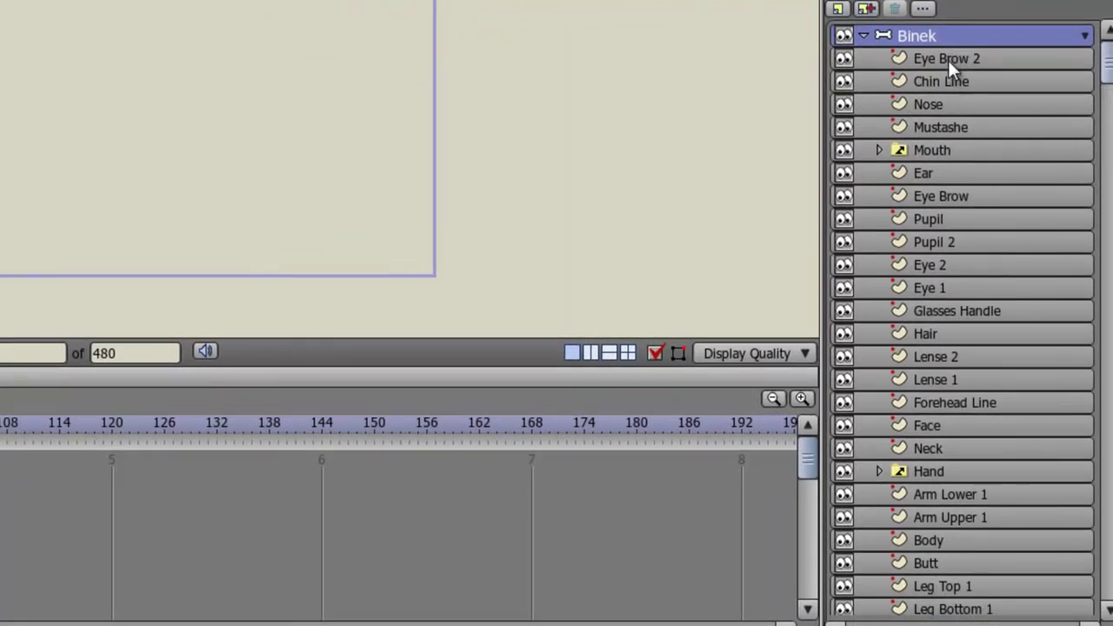
# Step: Select the Eye Brow 2 layer under the Binek bone layer in the Layers panel
pyautogui.click(948, 60)
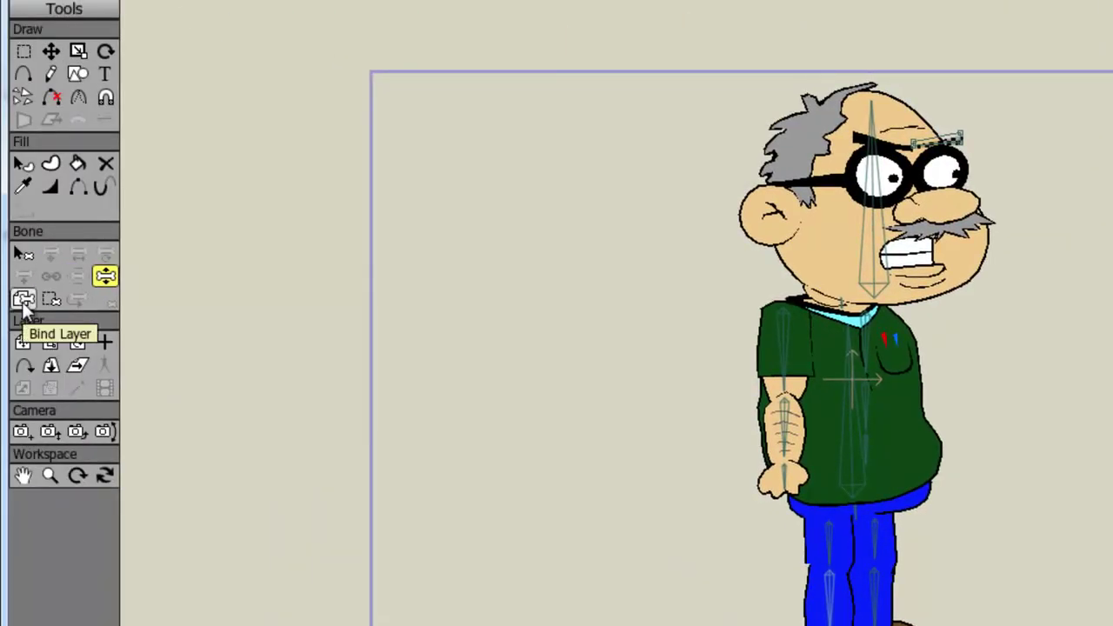
# Step: Bind the Eye Brow 2 layer to the head bone using the Bind Layer tool
pyautogui.click(24, 303)
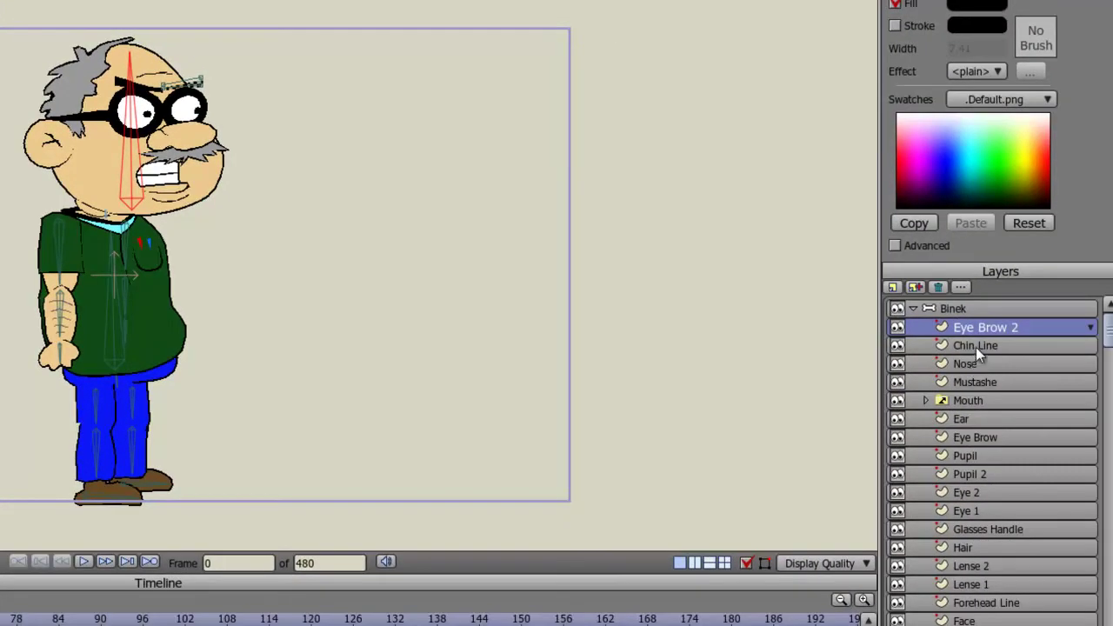
pyautogui.click(976, 347)
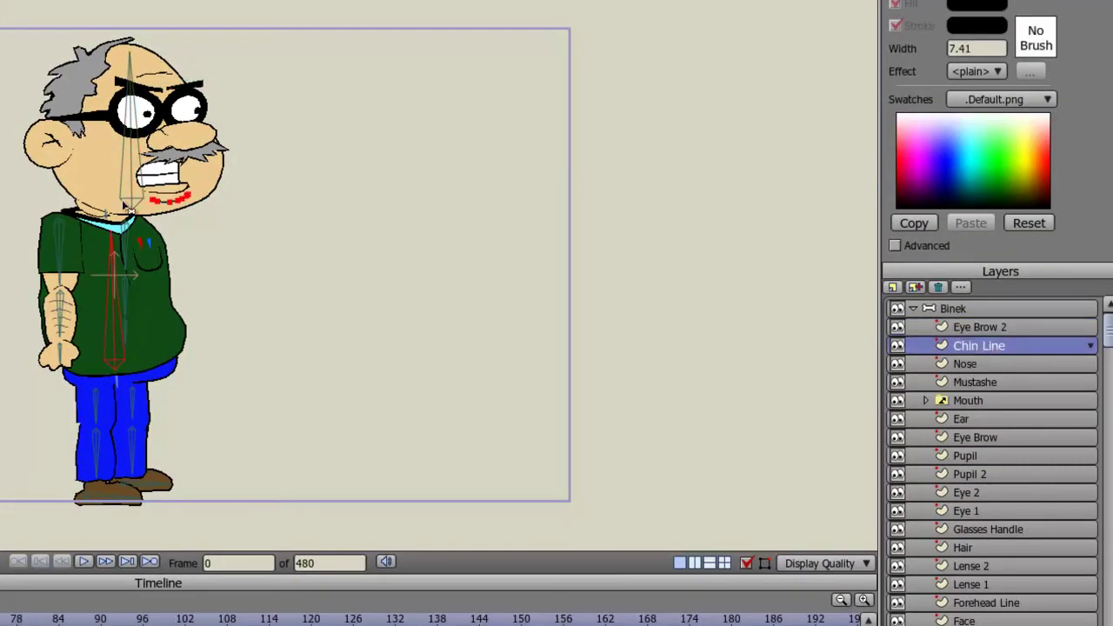
pyautogui.click(1001, 366)
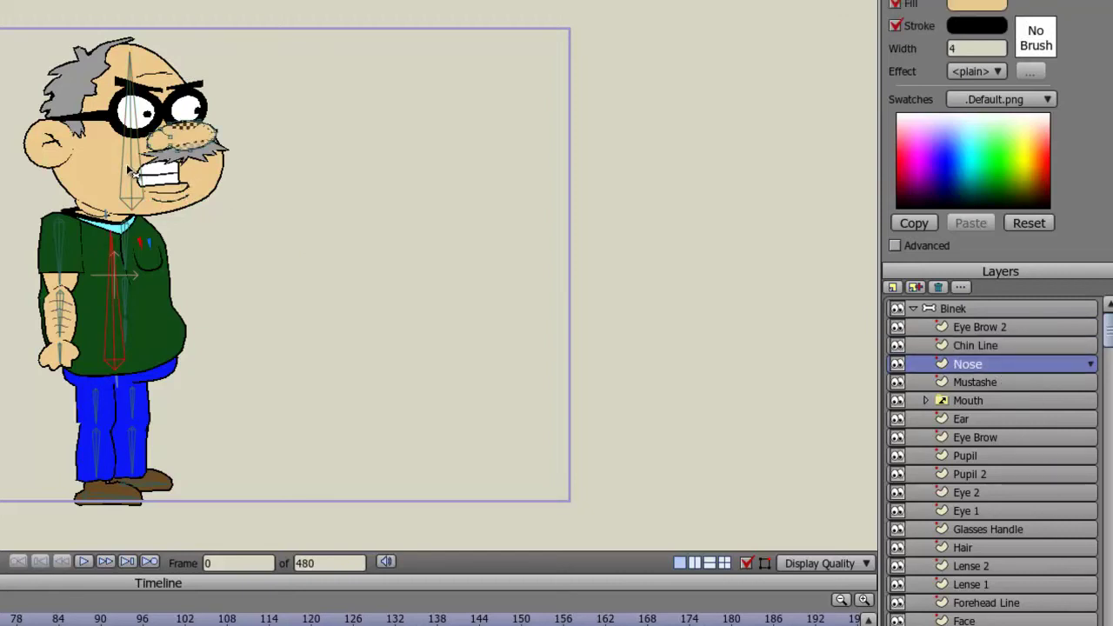
pyautogui.click(968, 381)
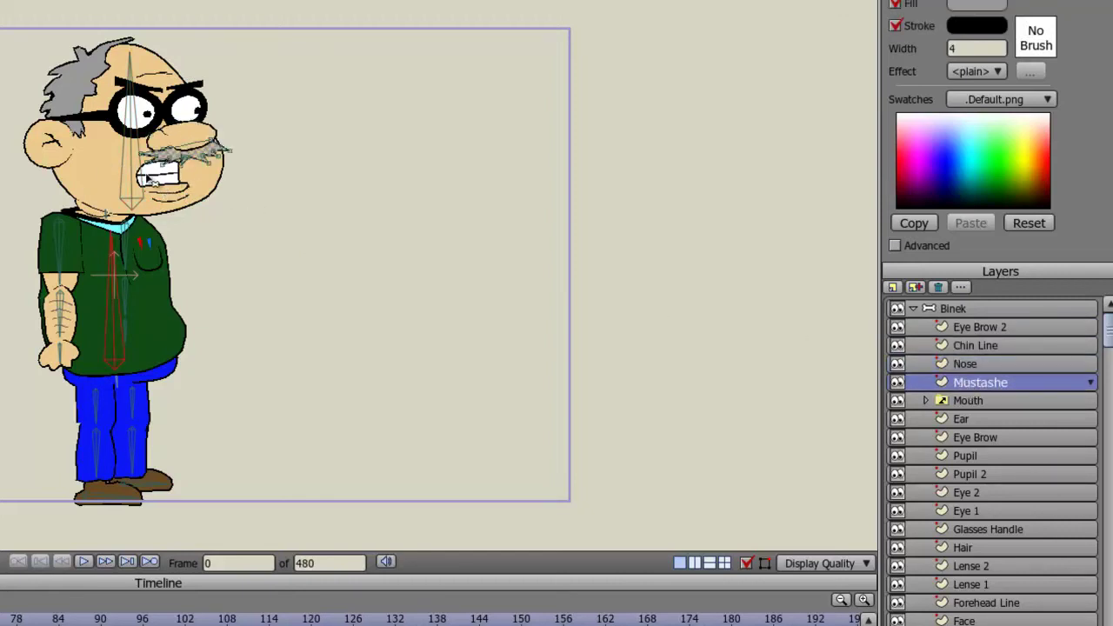
pyautogui.click(961, 403)
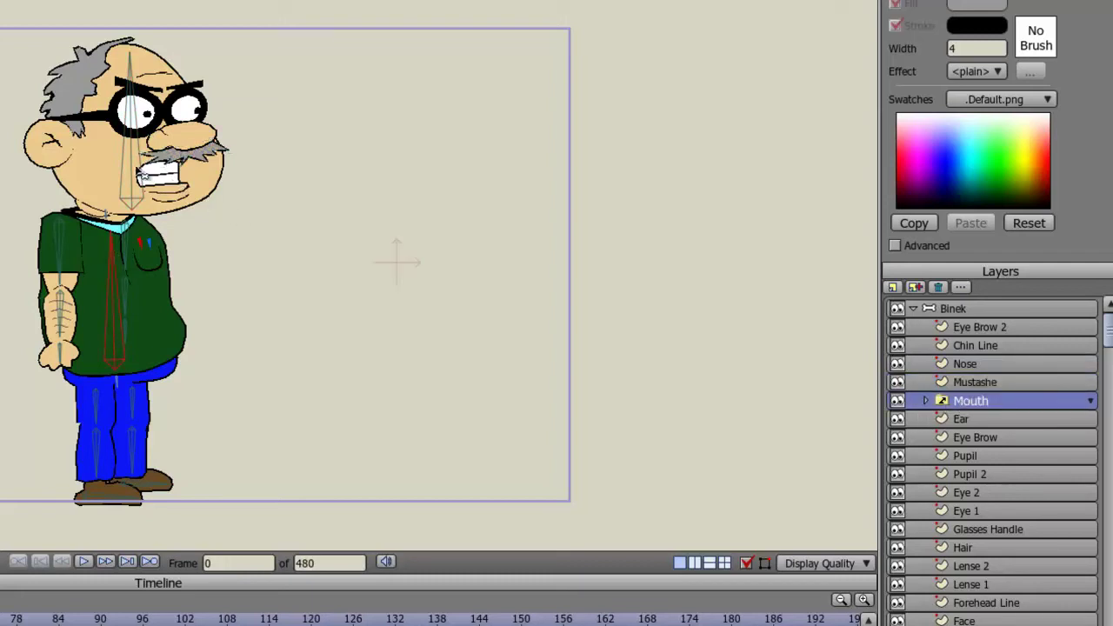
pyautogui.click(141, 174)
pyautogui.click(982, 418)
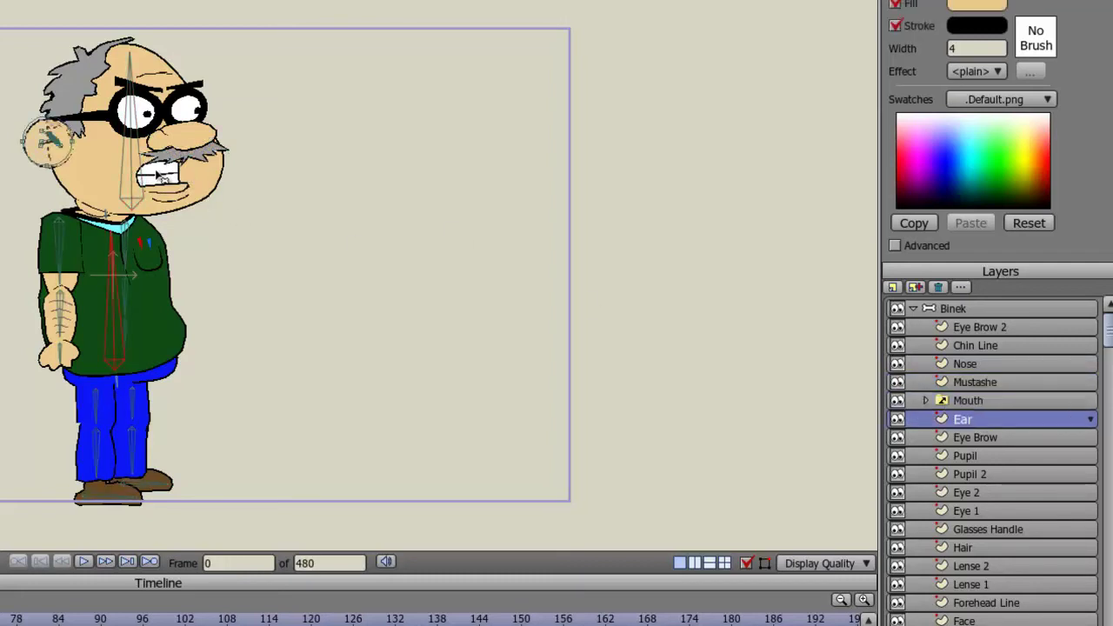
pyautogui.click(964, 438)
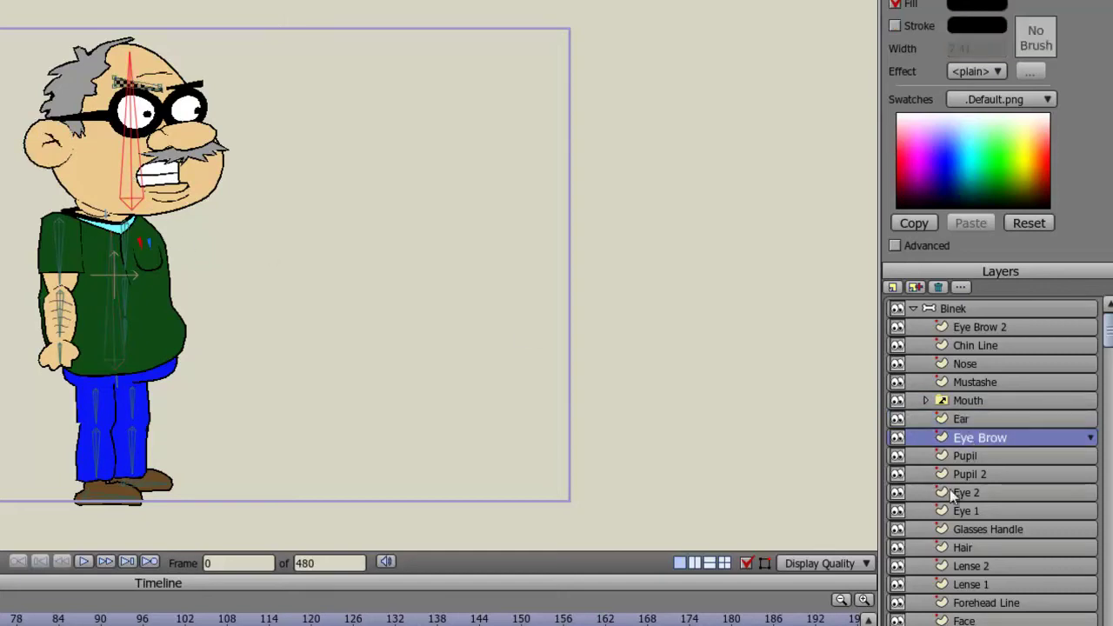
pyautogui.click(964, 456)
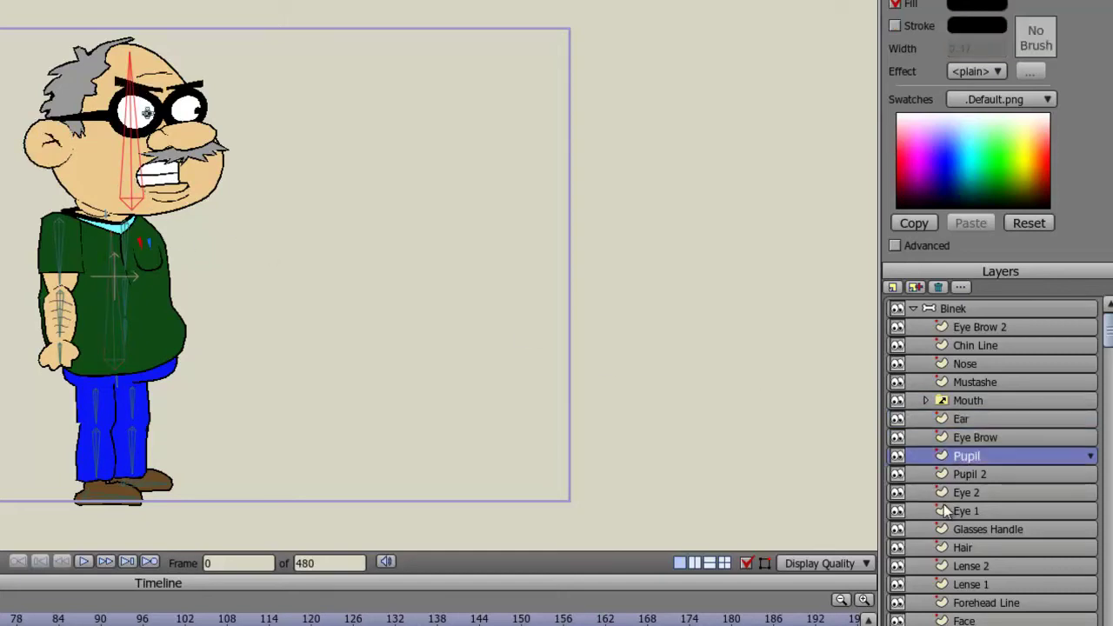
pyautogui.click(978, 475)
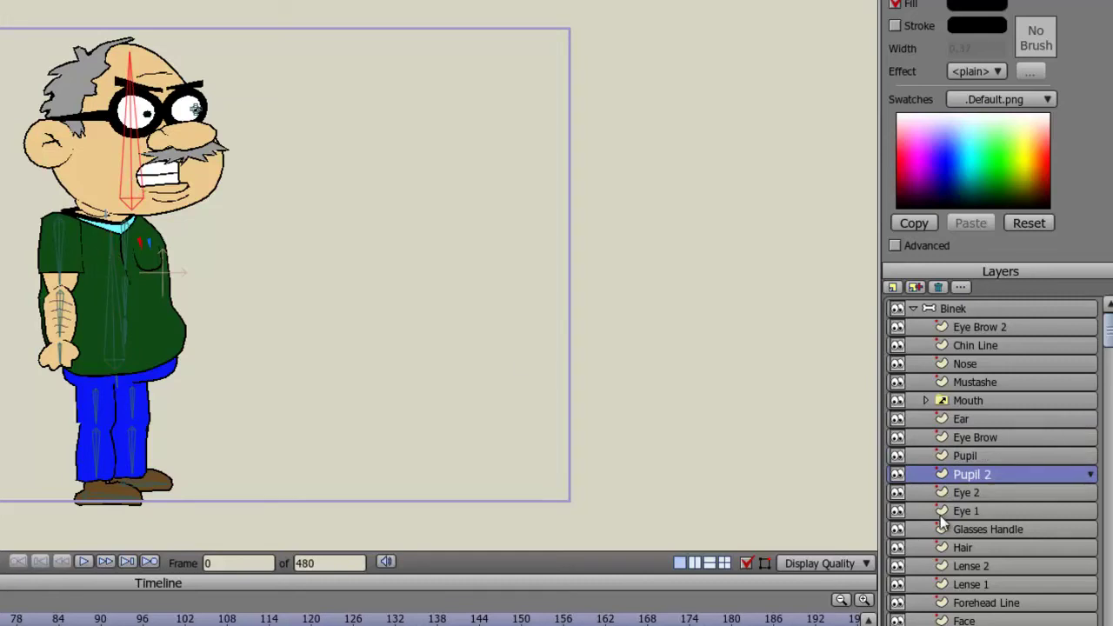
pyautogui.click(966, 493)
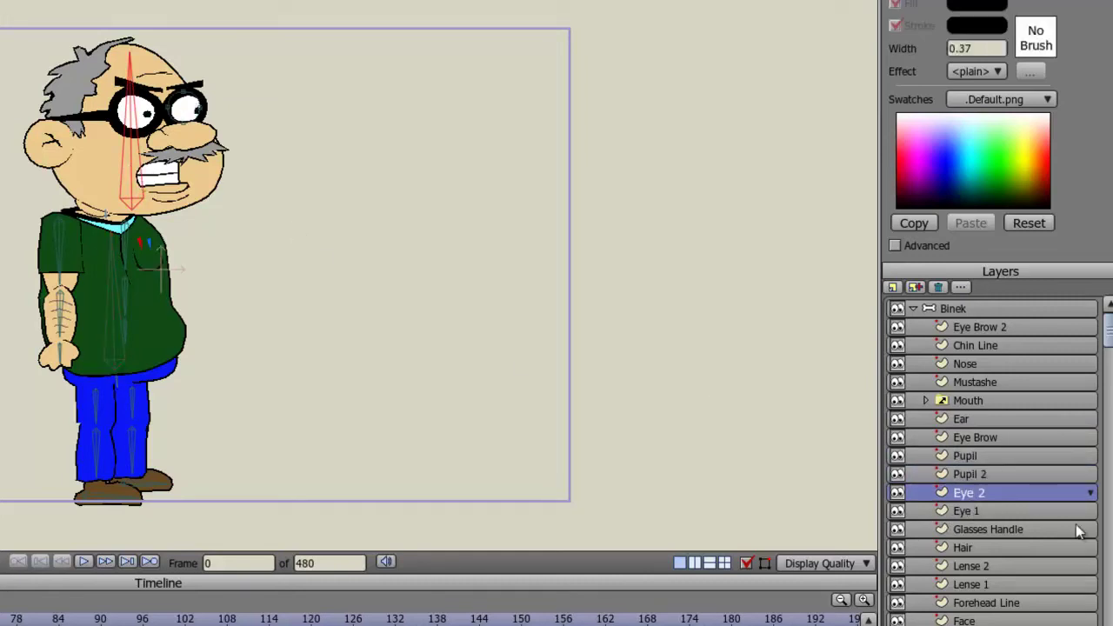
pyautogui.click(1018, 513)
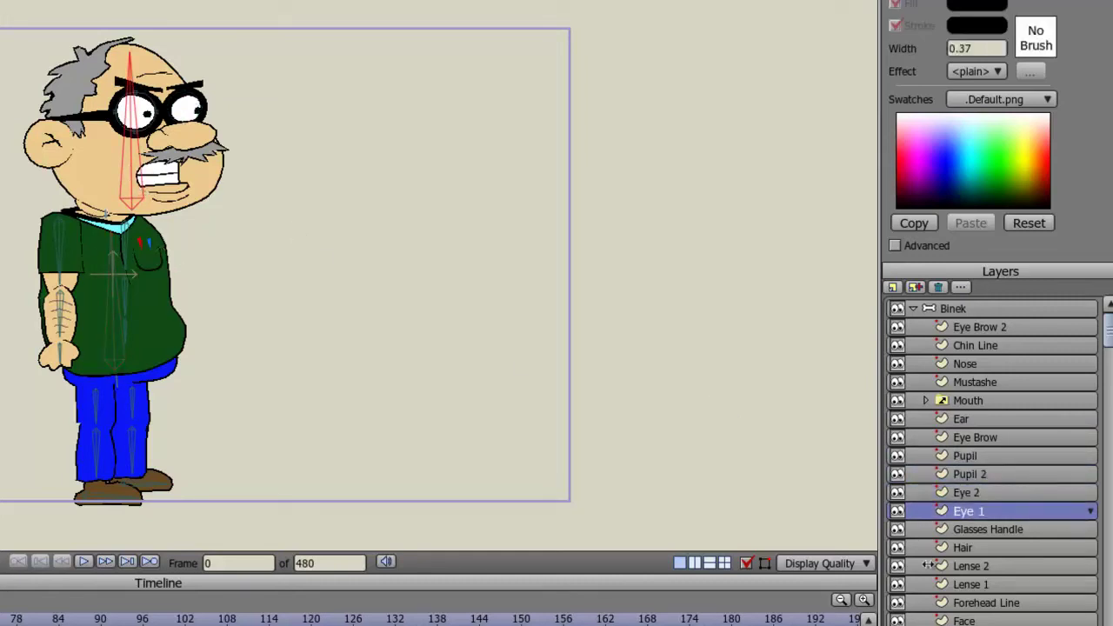
pyautogui.click(992, 532)
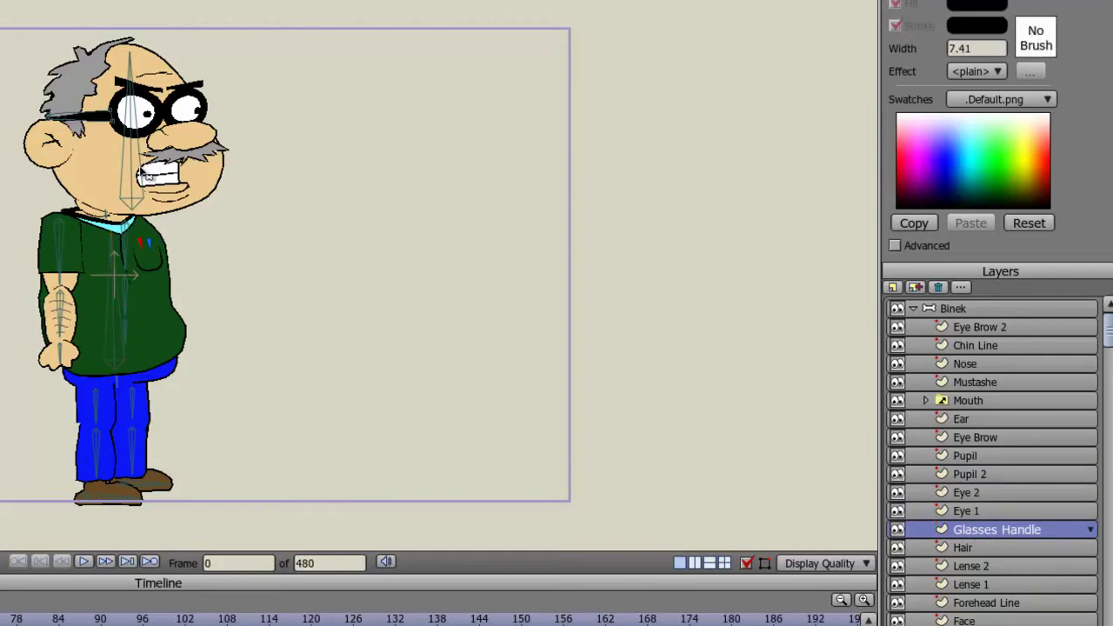
pyautogui.click(998, 549)
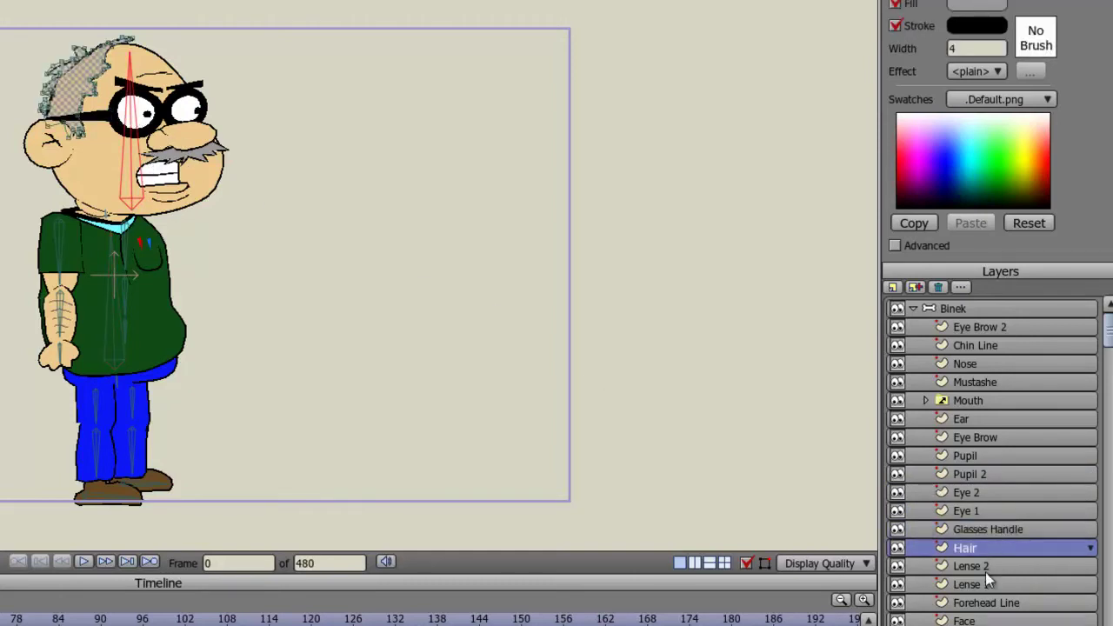
pyautogui.click(986, 567)
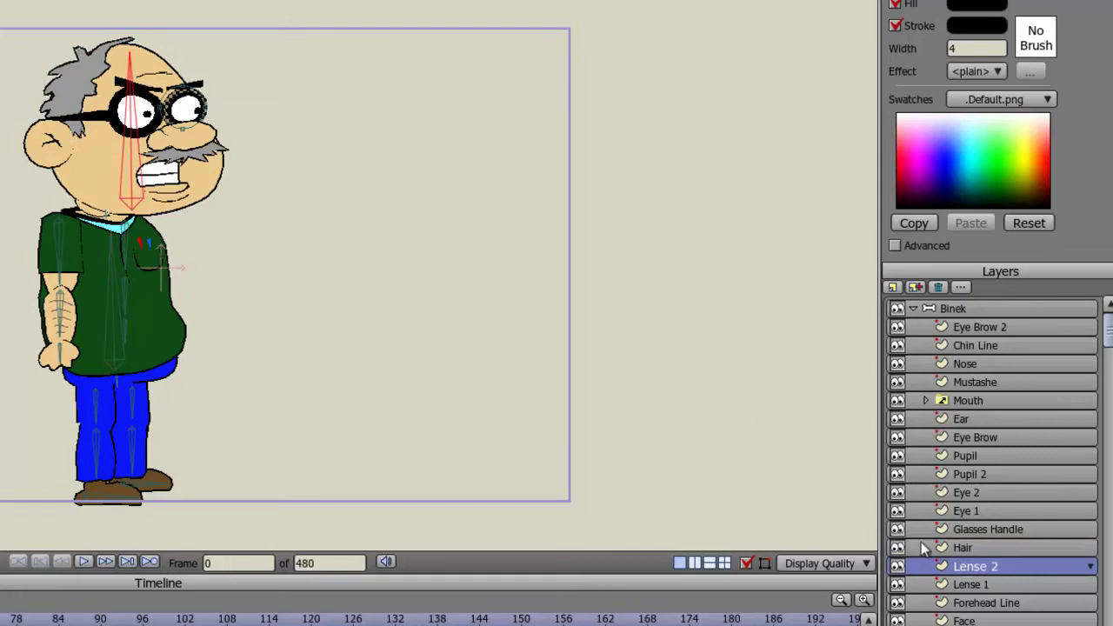
pyautogui.click(957, 586)
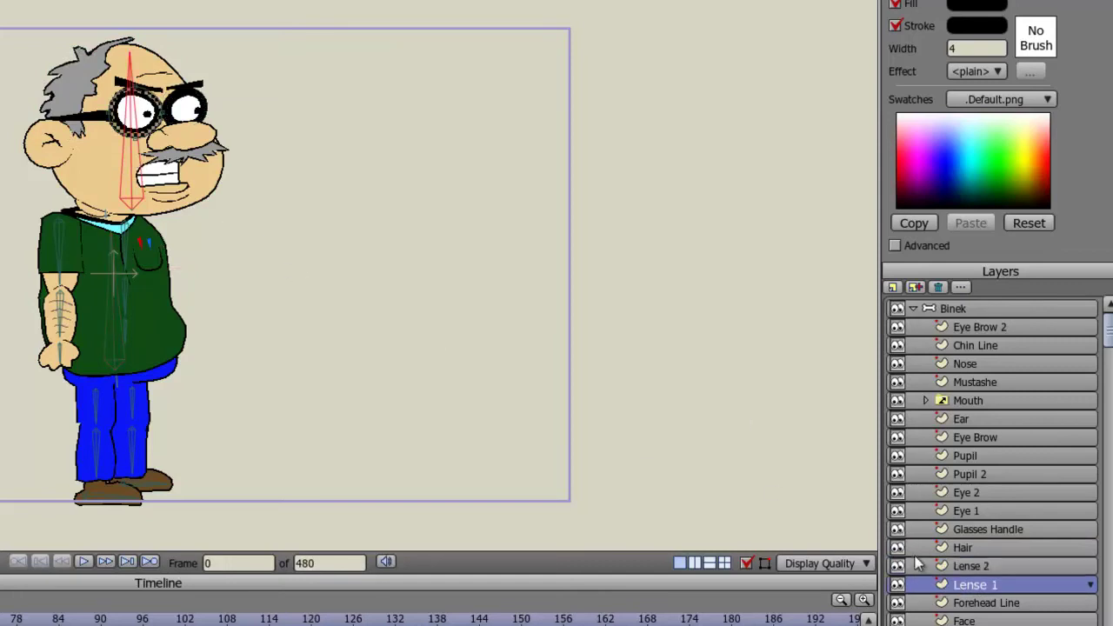
pyautogui.click(998, 607)
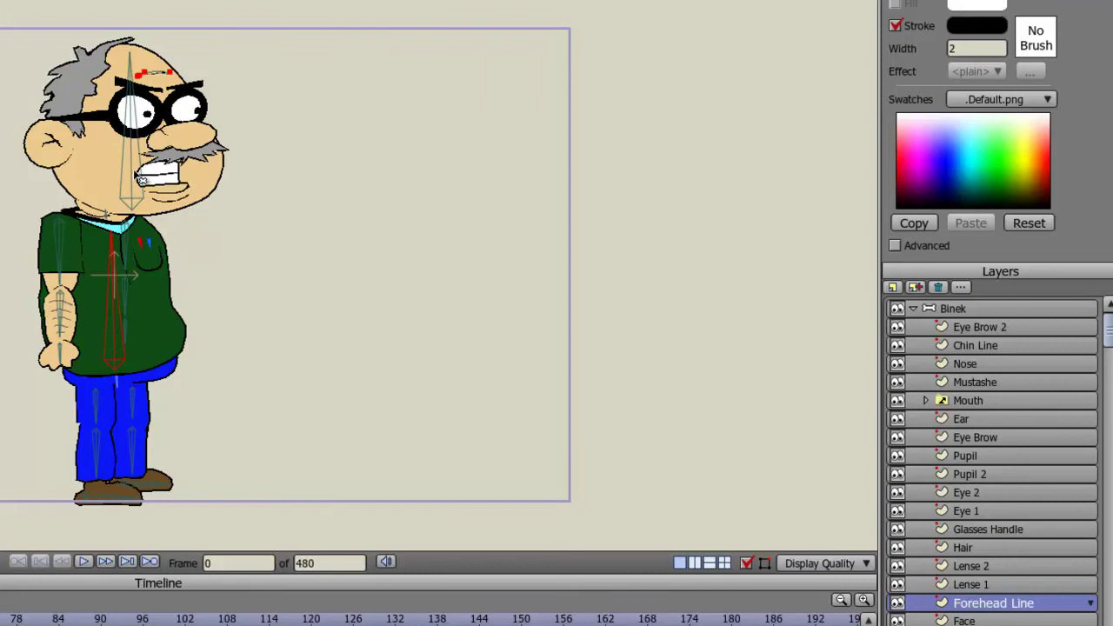
pyautogui.click(965, 620)
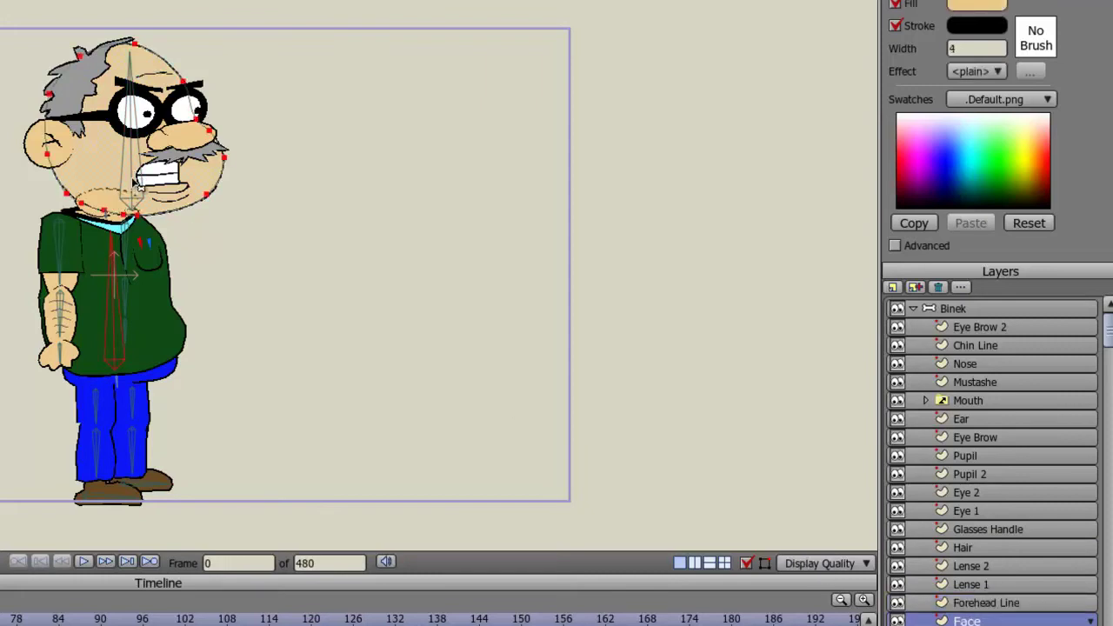
pyautogui.click(398, 261)
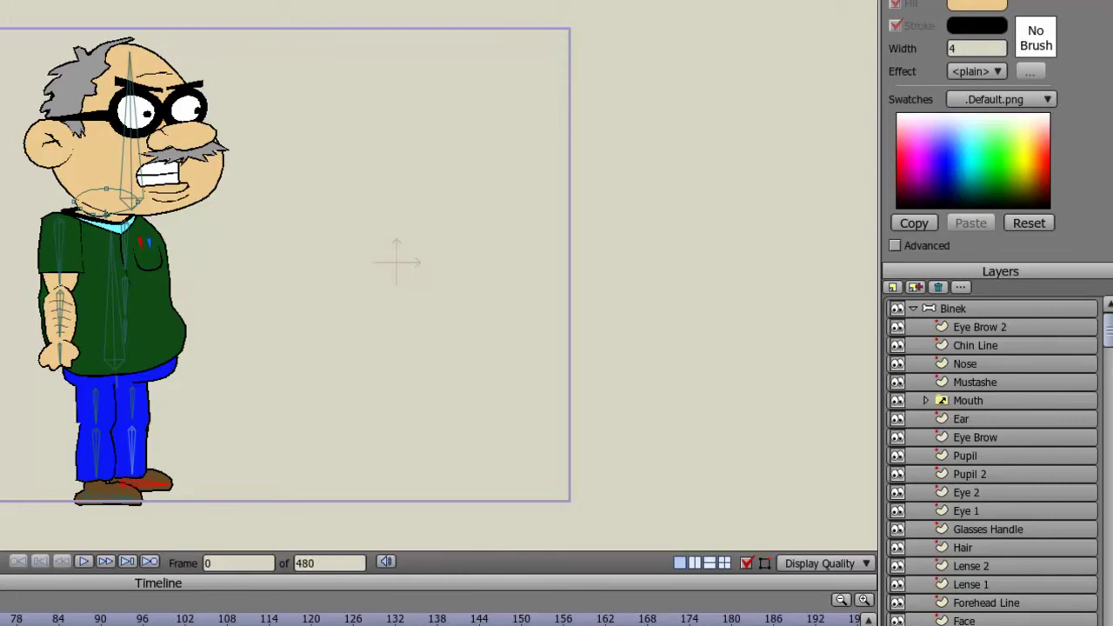
# Step: Check the Neck and Hand layers' bindings against the neck and hand bones
pyautogui.click(1007, 614)
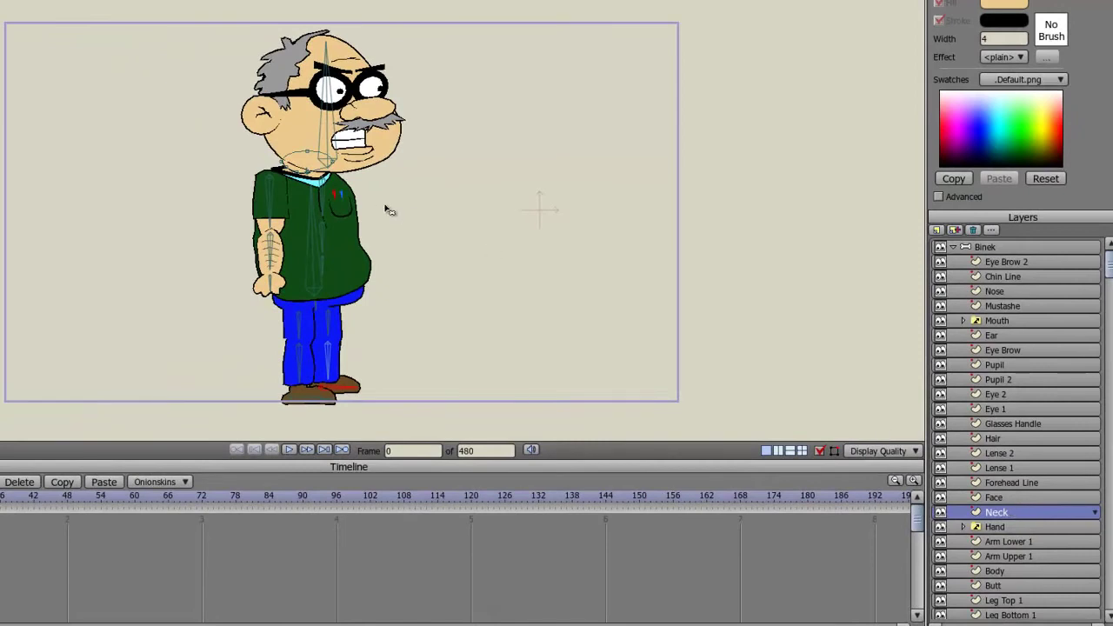
pyautogui.click(311, 184)
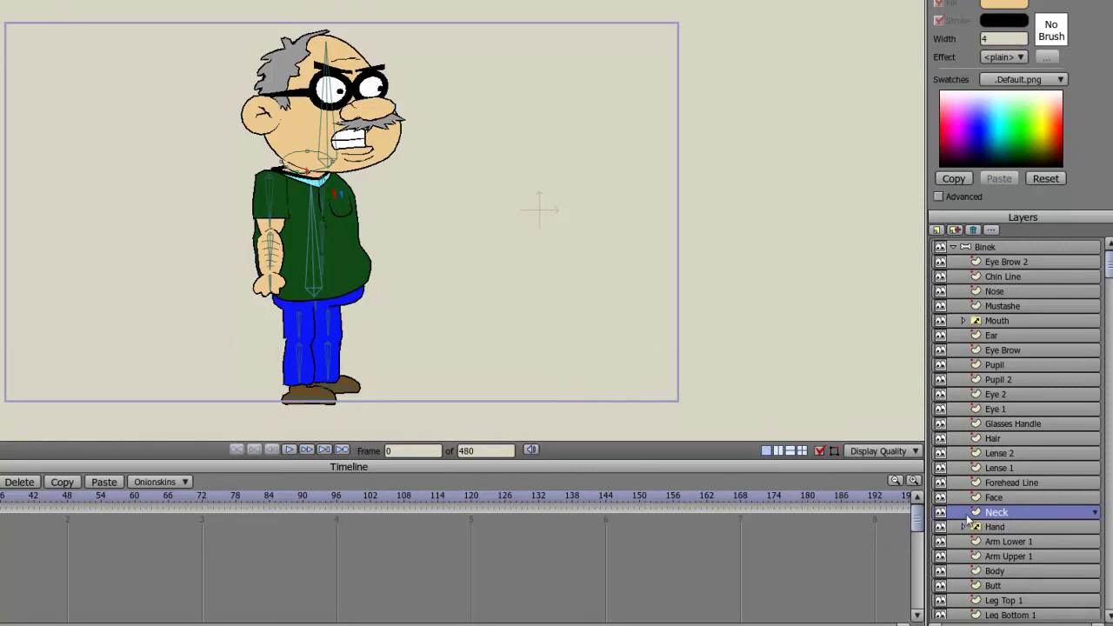
pyautogui.click(993, 528)
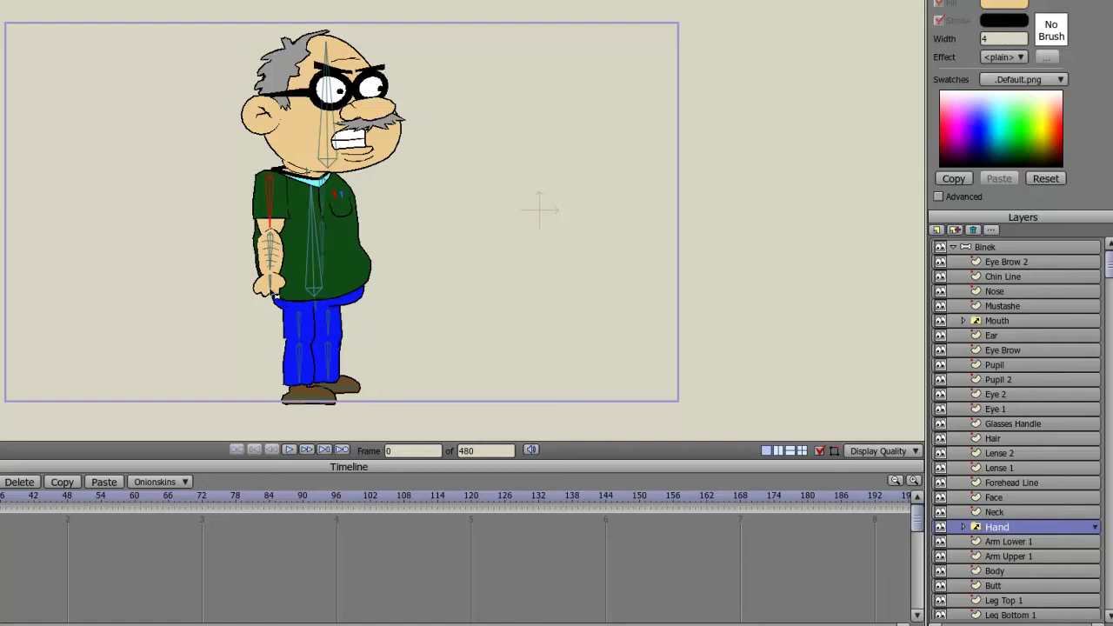
pyautogui.click(273, 285)
# Step: Inspect the Arm Lower 1, Arm Upper 1, Body, Butt and Leg Top 1 layer bindings
pyautogui.scroll(-3, 1016, 435)
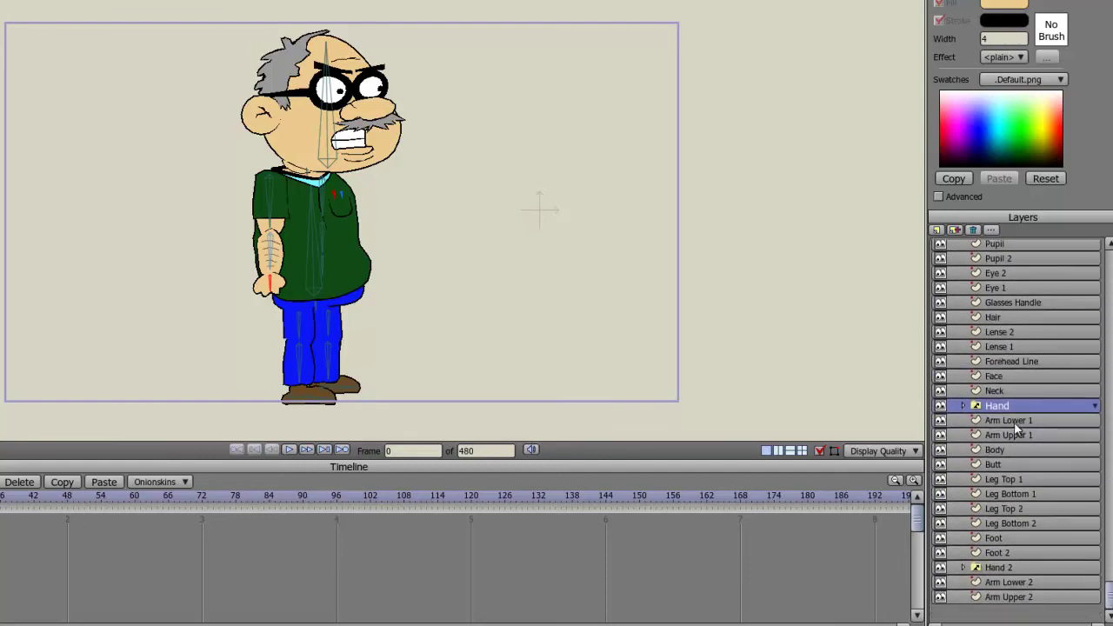
pyautogui.click(1014, 423)
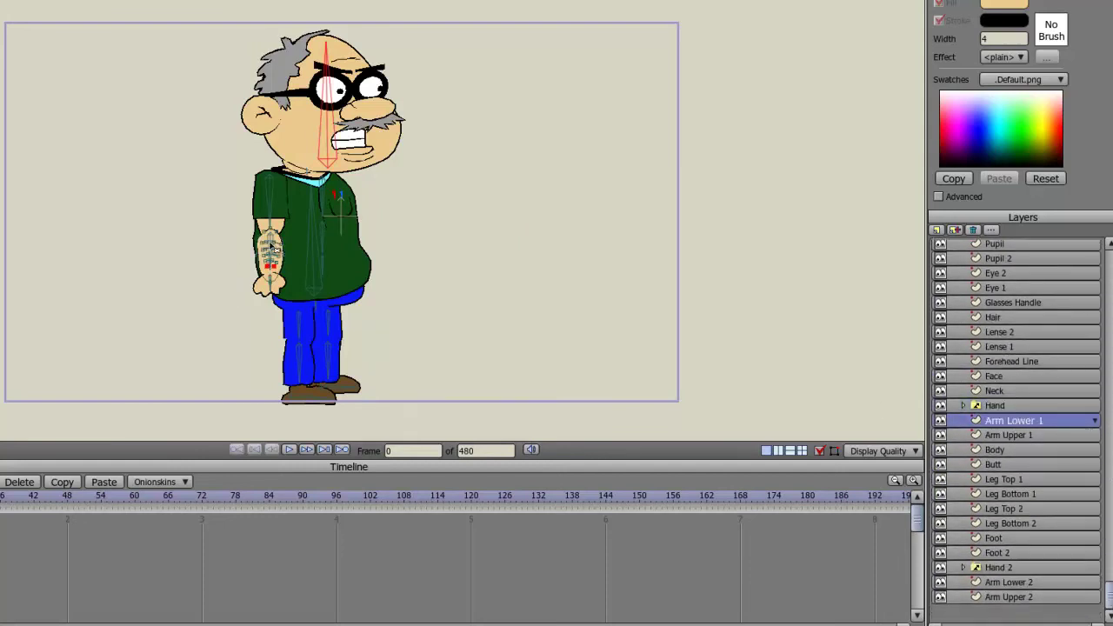
pyautogui.click(1000, 437)
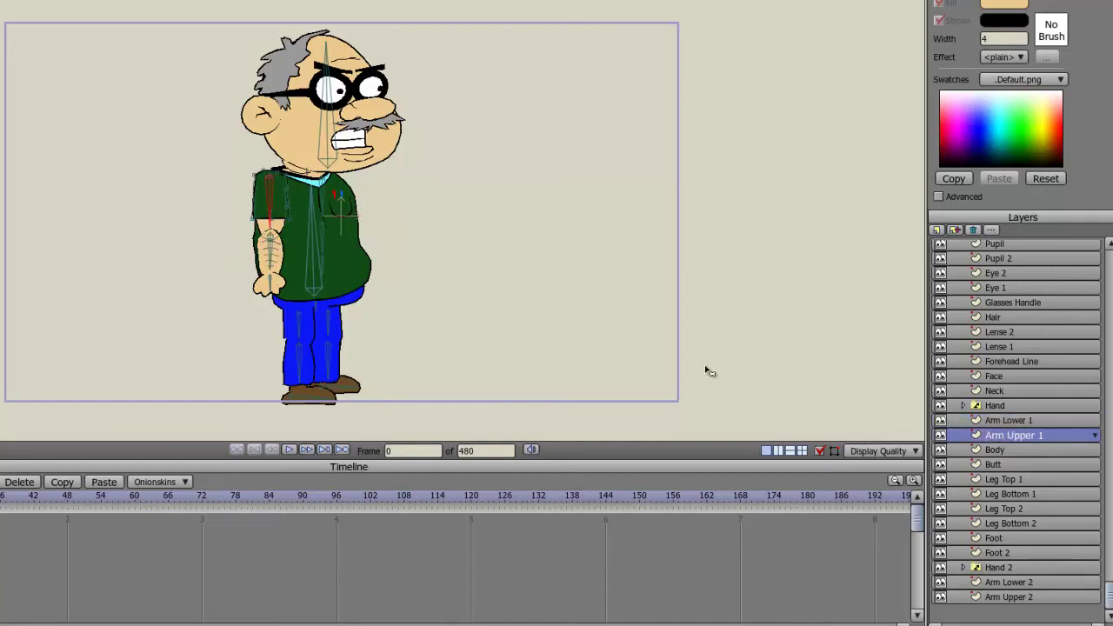
pyautogui.click(995, 453)
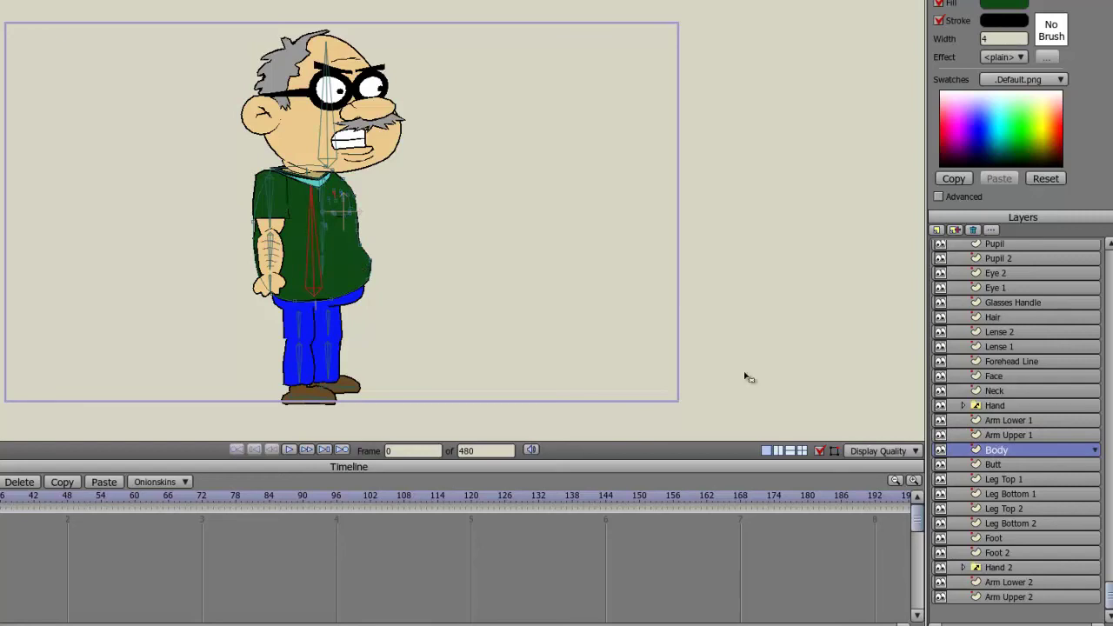
pyautogui.click(999, 466)
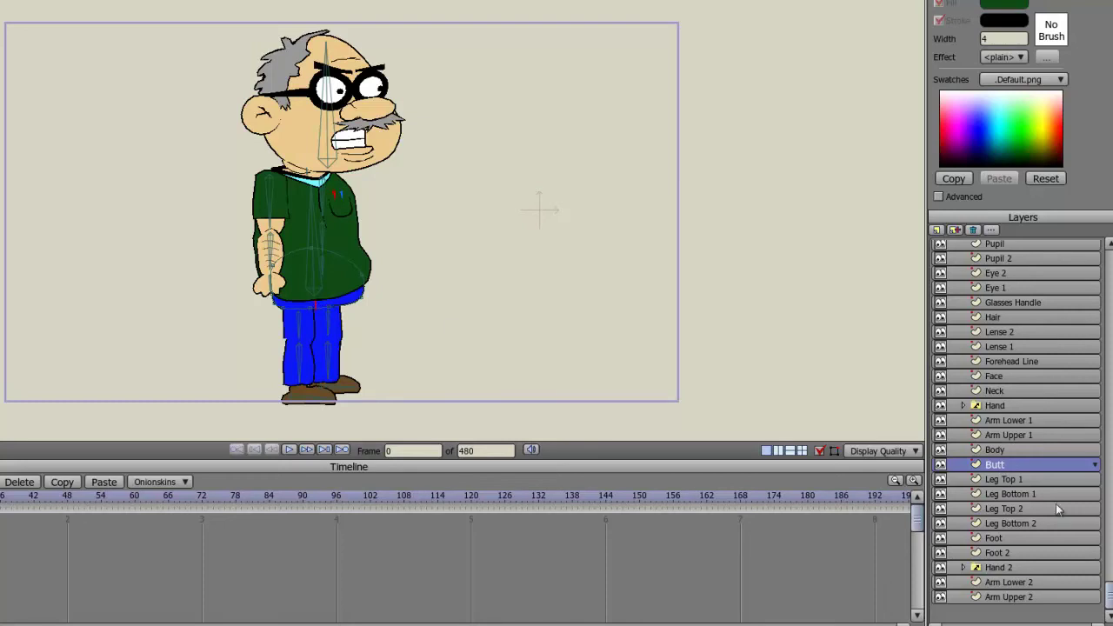
pyautogui.click(999, 481)
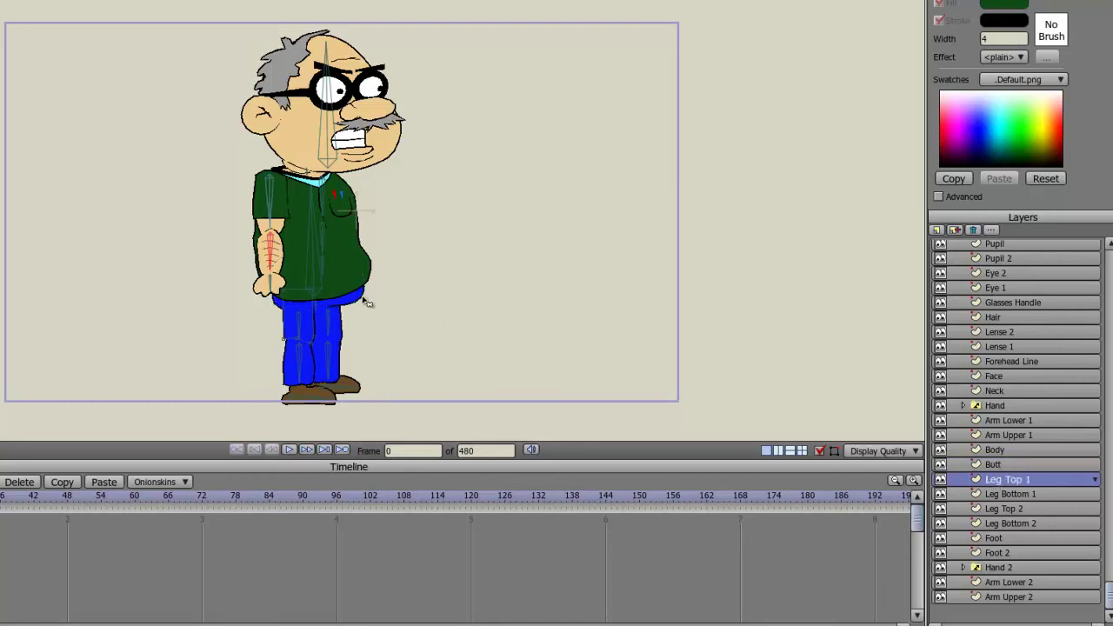
pyautogui.click(303, 325)
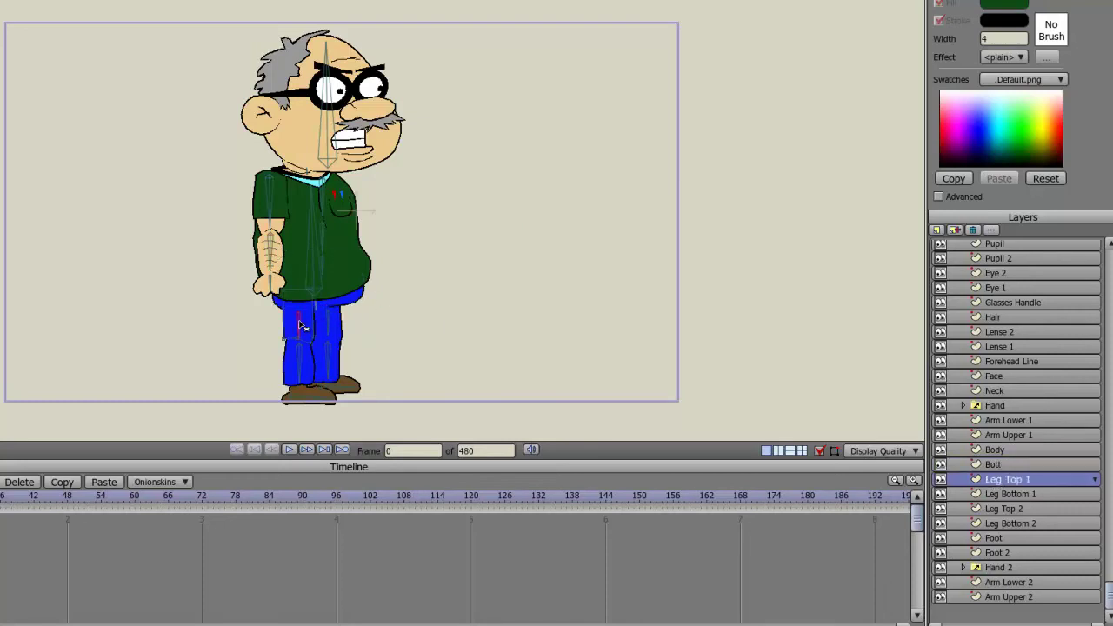
# Step: Inspect the Leg Bottom 1, Leg Top 2, Leg Bottom 2, Foot and Foot 2 layer bindings
pyautogui.click(1005, 496)
pyautogui.click(298, 361)
pyautogui.click(1004, 511)
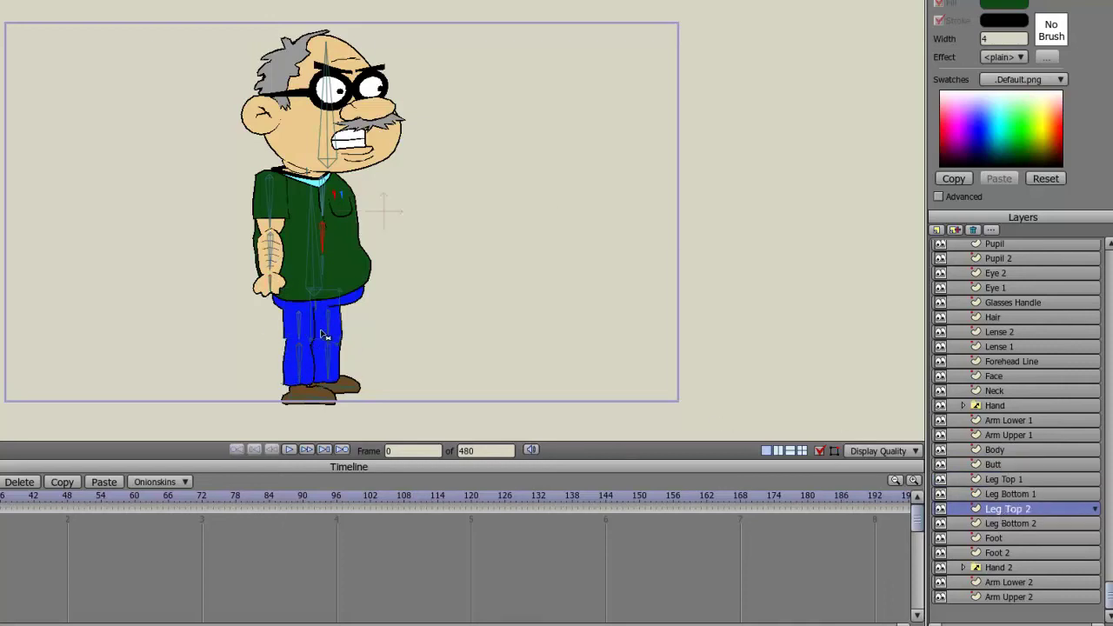
pyautogui.click(1039, 525)
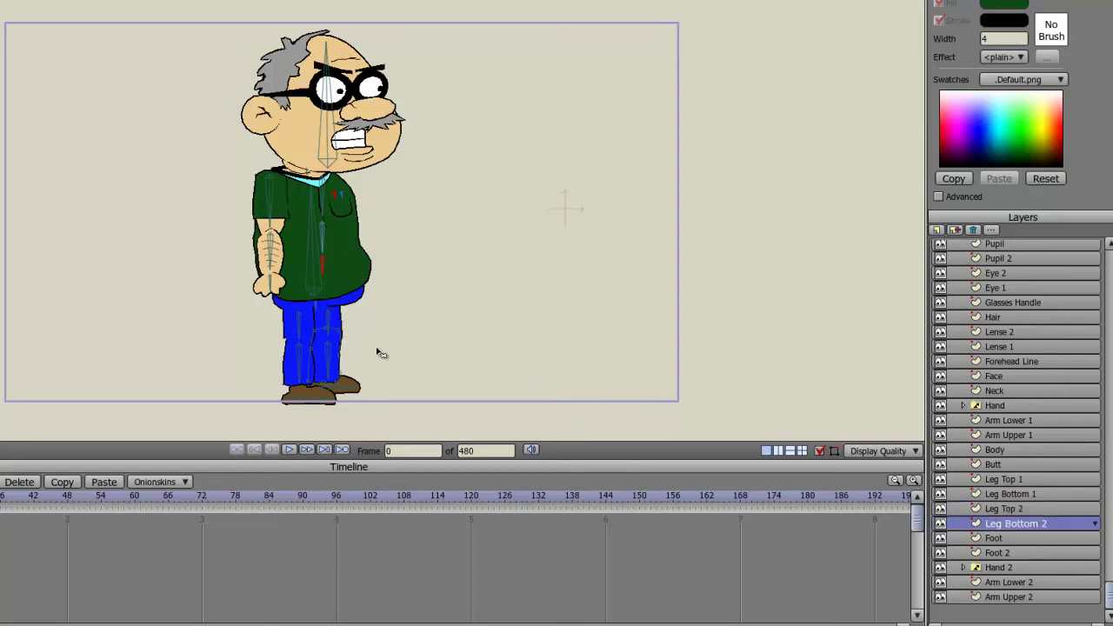
pyautogui.click(1013, 540)
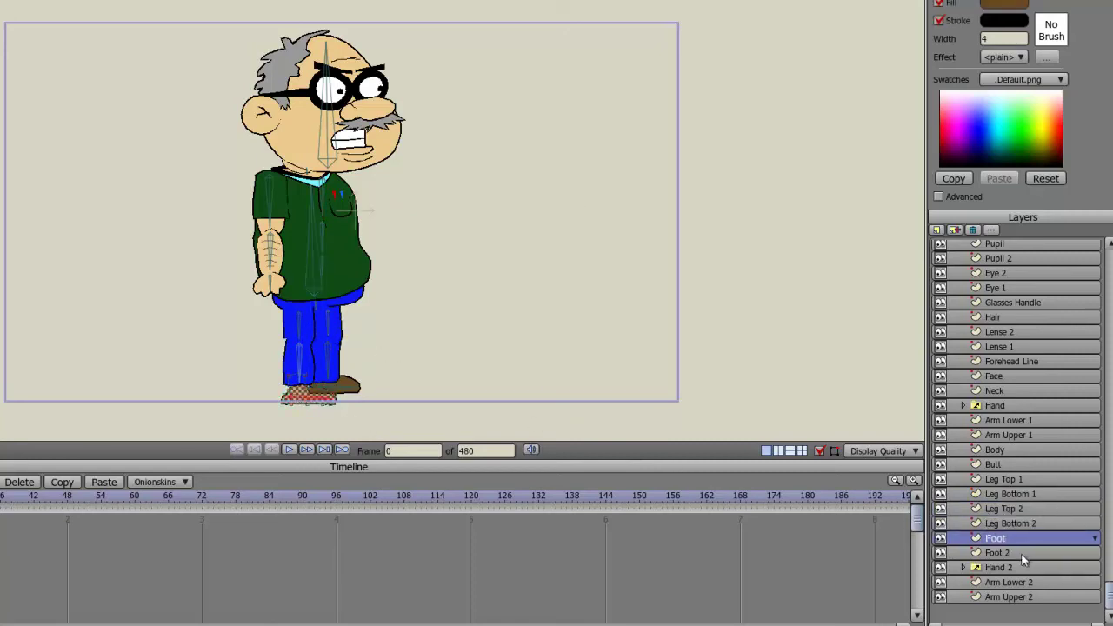
pyautogui.click(1022, 555)
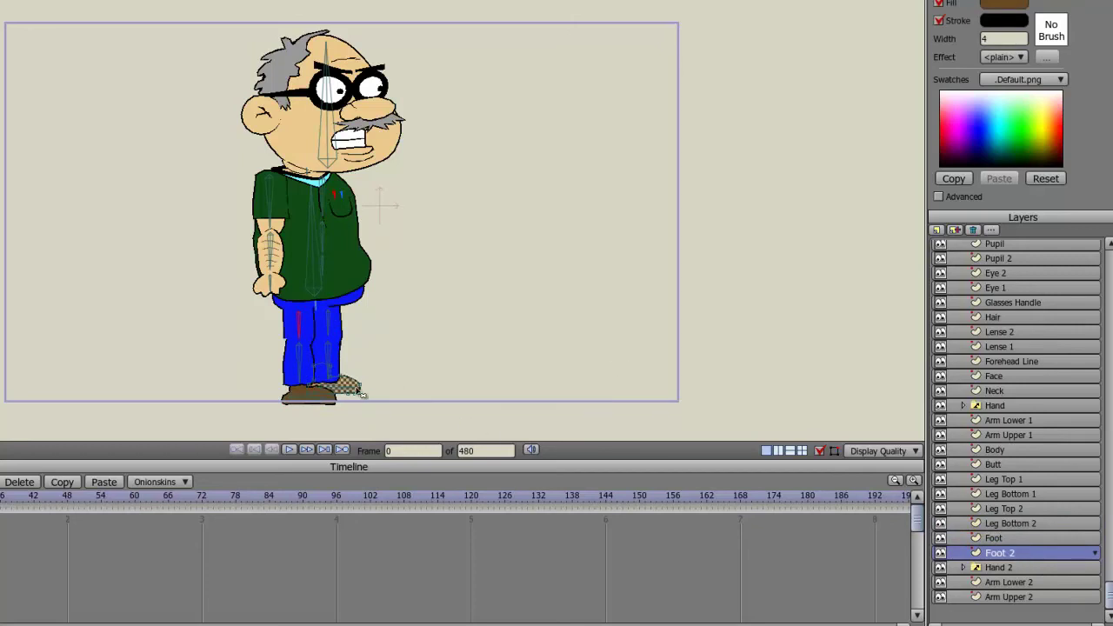
# Step: Select Hand 2 and hide the Body and Butt layers to reveal the arm underneath
pyautogui.click(1006, 568)
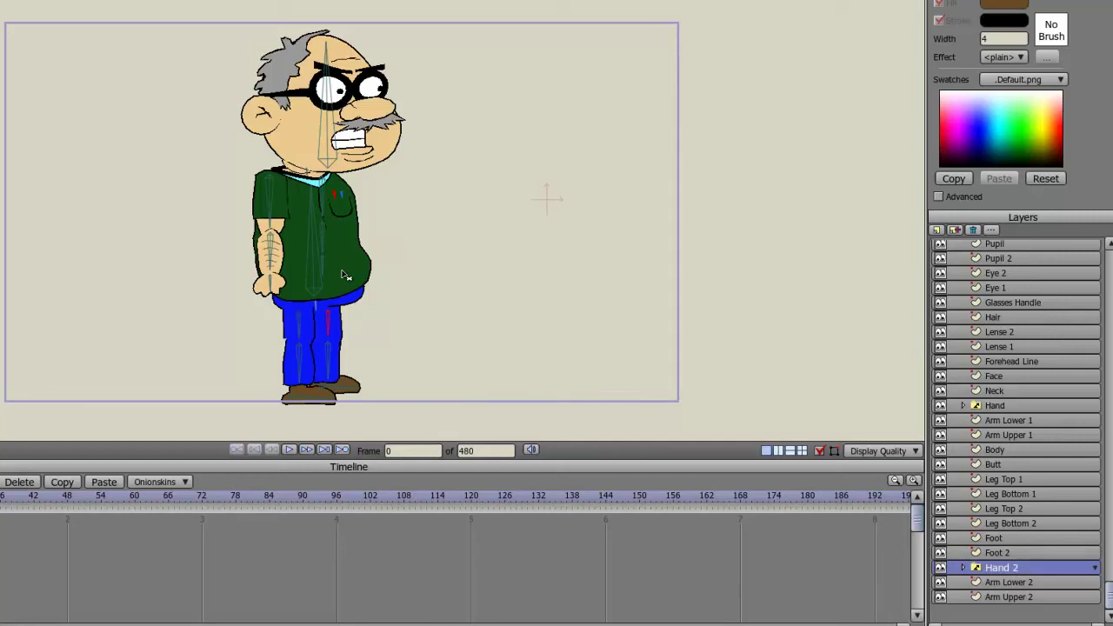
pyautogui.click(940, 449)
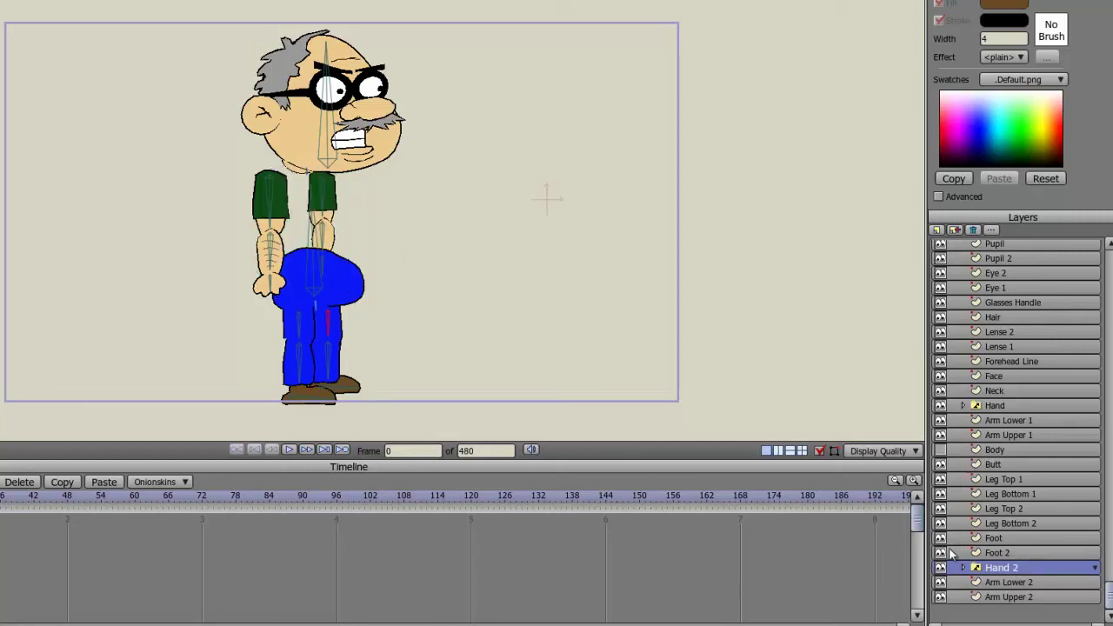
pyautogui.click(940, 464)
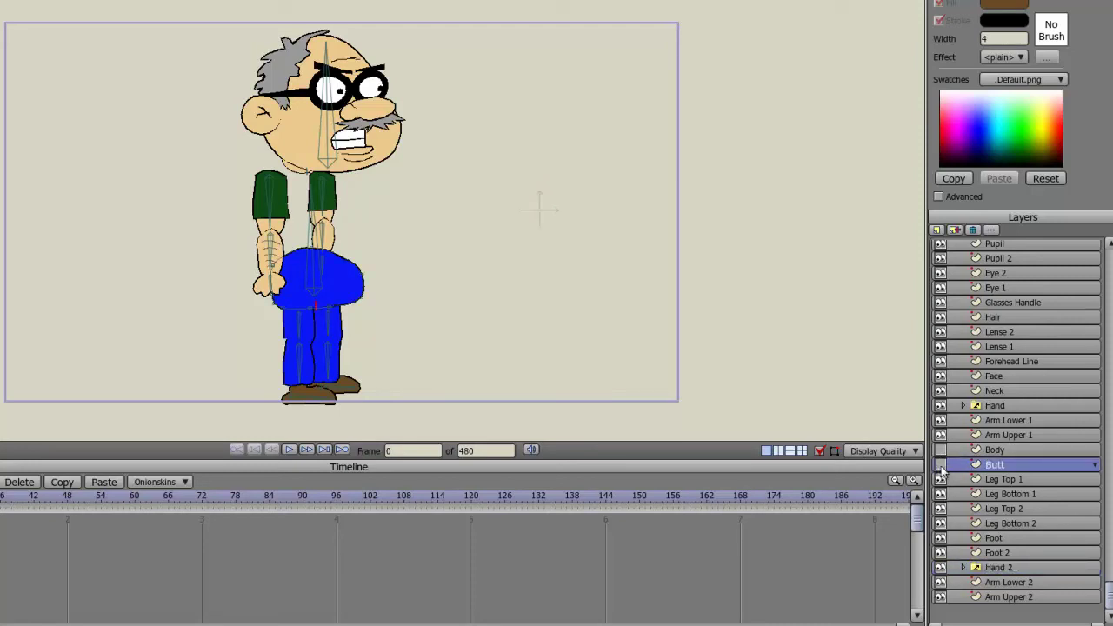
pyautogui.click(1016, 566)
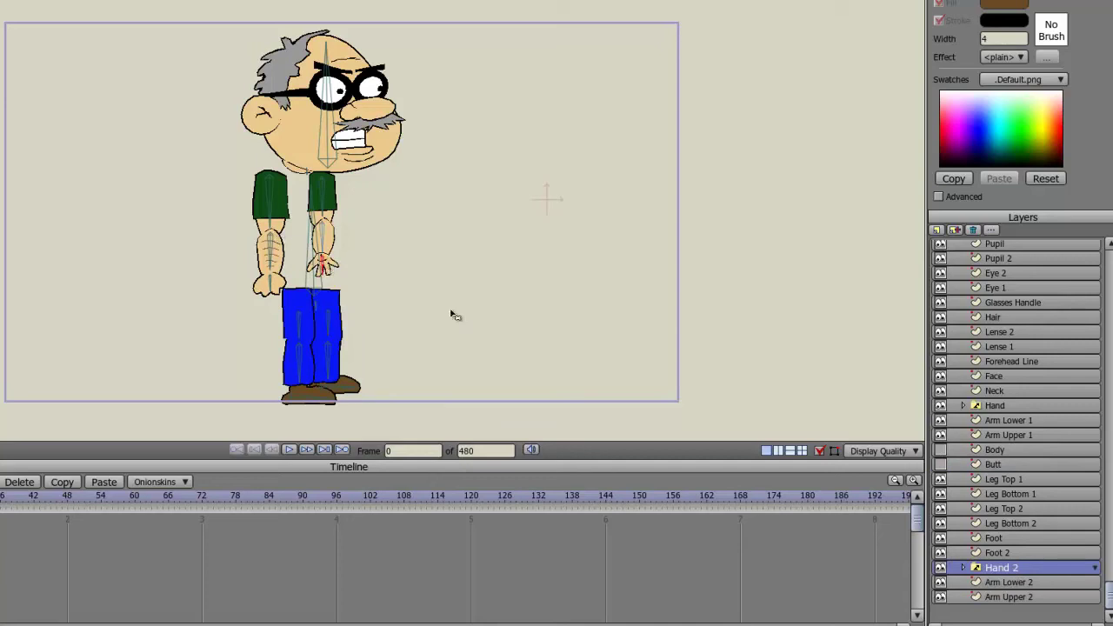
# Step: Check the Arm Lower 2 and Arm Upper 2 bindings, then unhide Body and scroll Layers up
pyautogui.click(1006, 582)
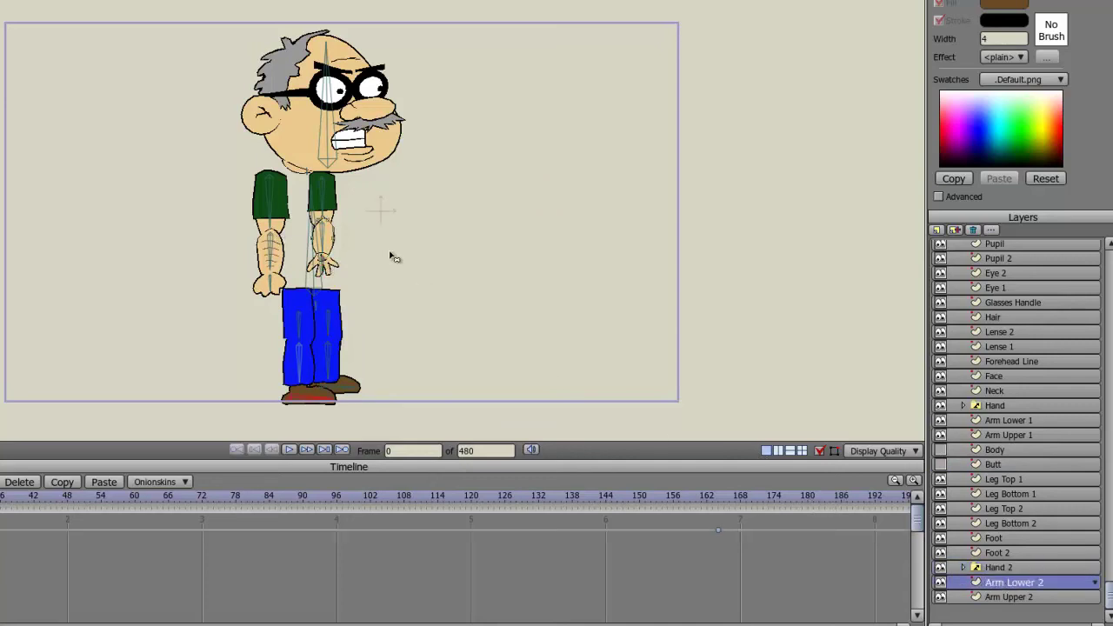
pyautogui.click(1048, 598)
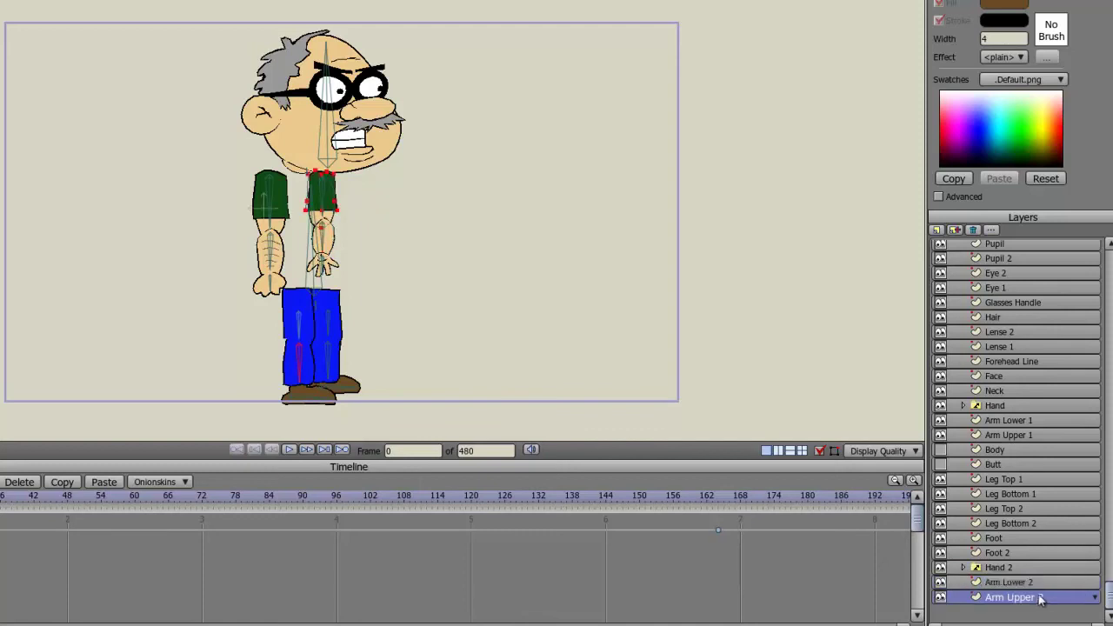
pyautogui.click(321, 190)
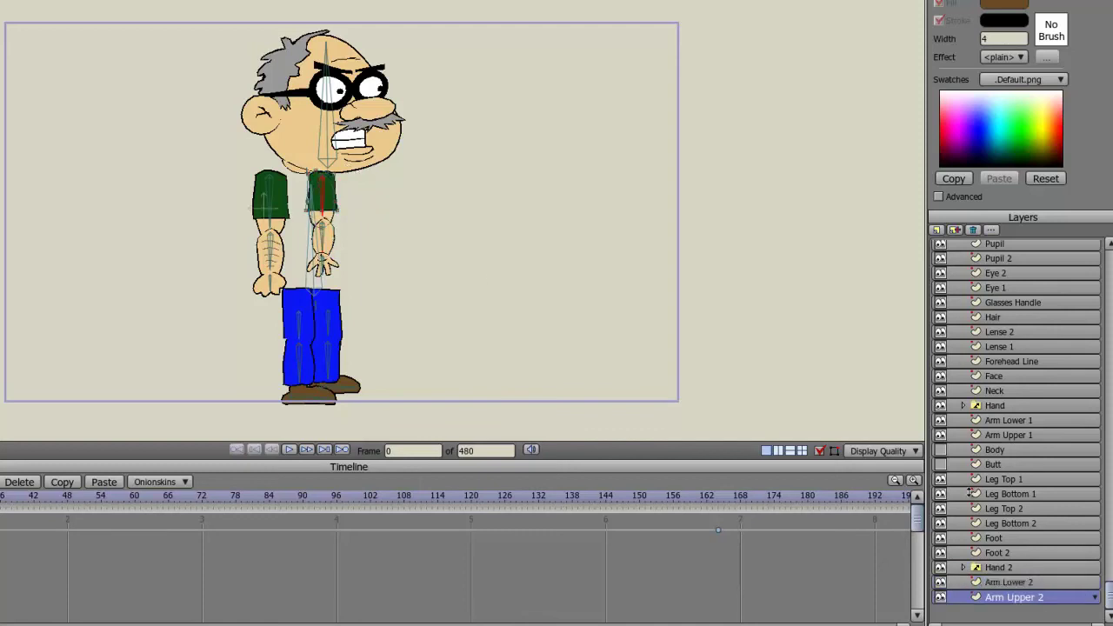
pyautogui.click(940, 450)
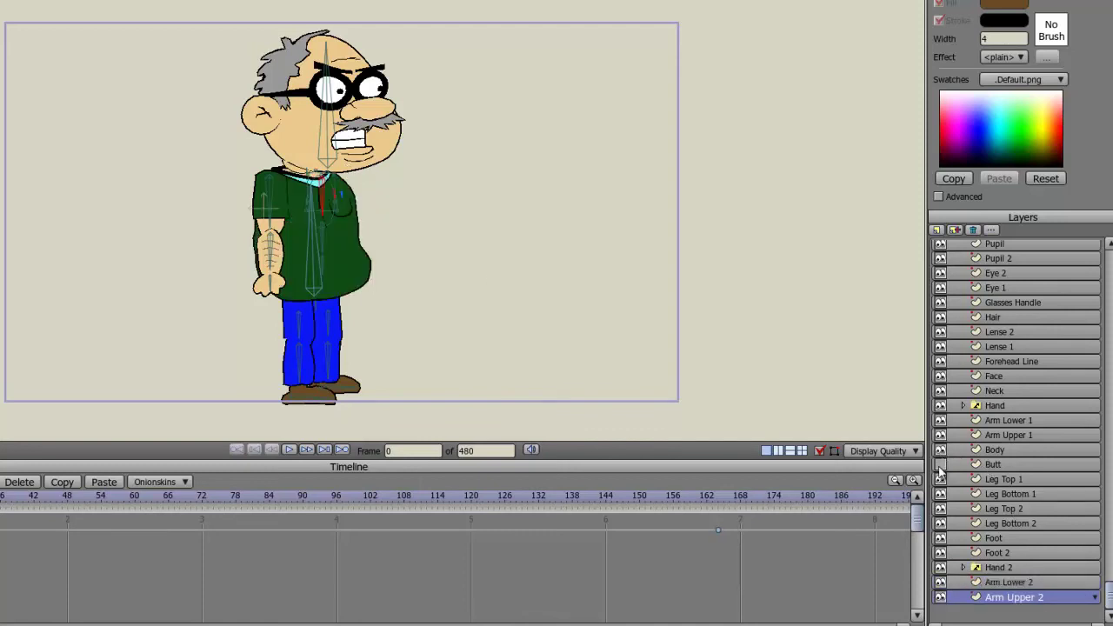
pyautogui.moveTo(1109, 600); pyautogui.dragTo(1110, 246)
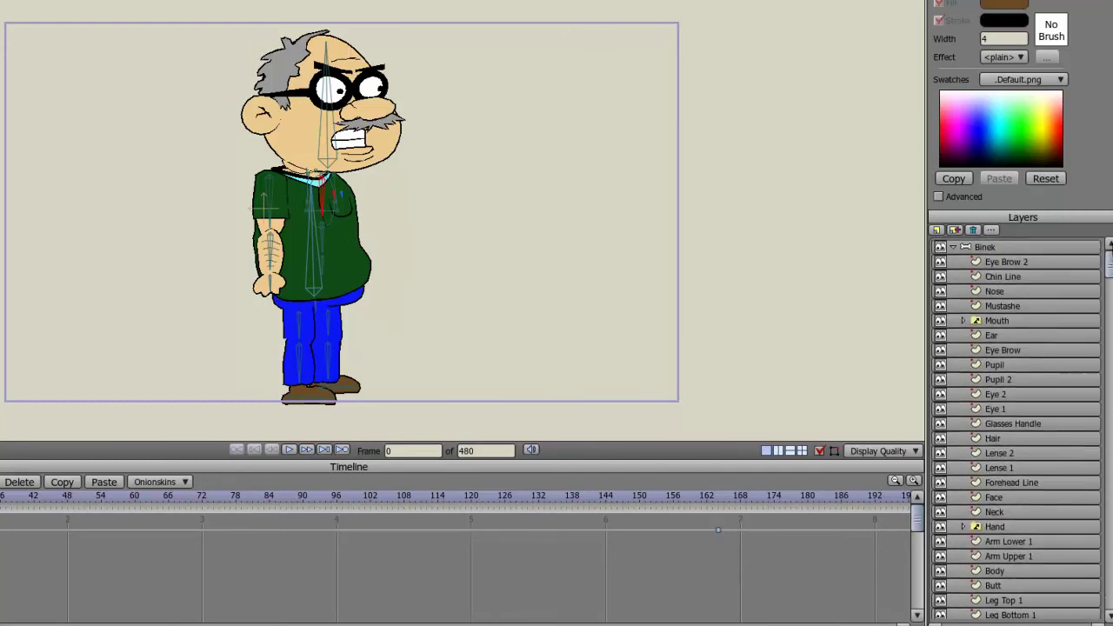
# Step: Select the Binek group layer and switch to the Manipulate Bones tool
pyautogui.click(993, 247)
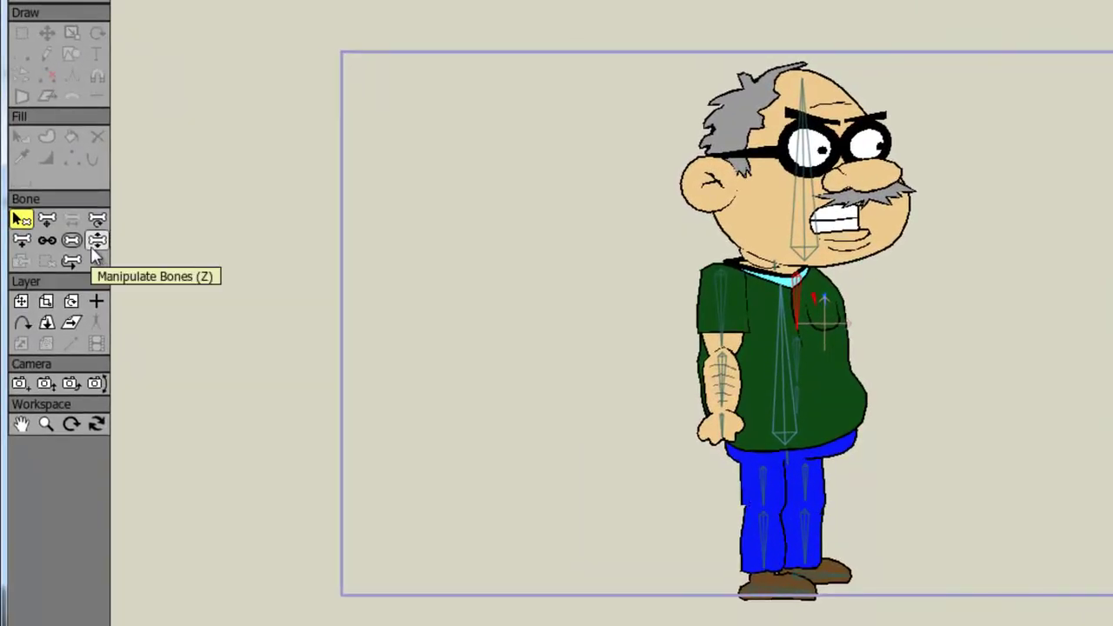
pyautogui.click(97, 242)
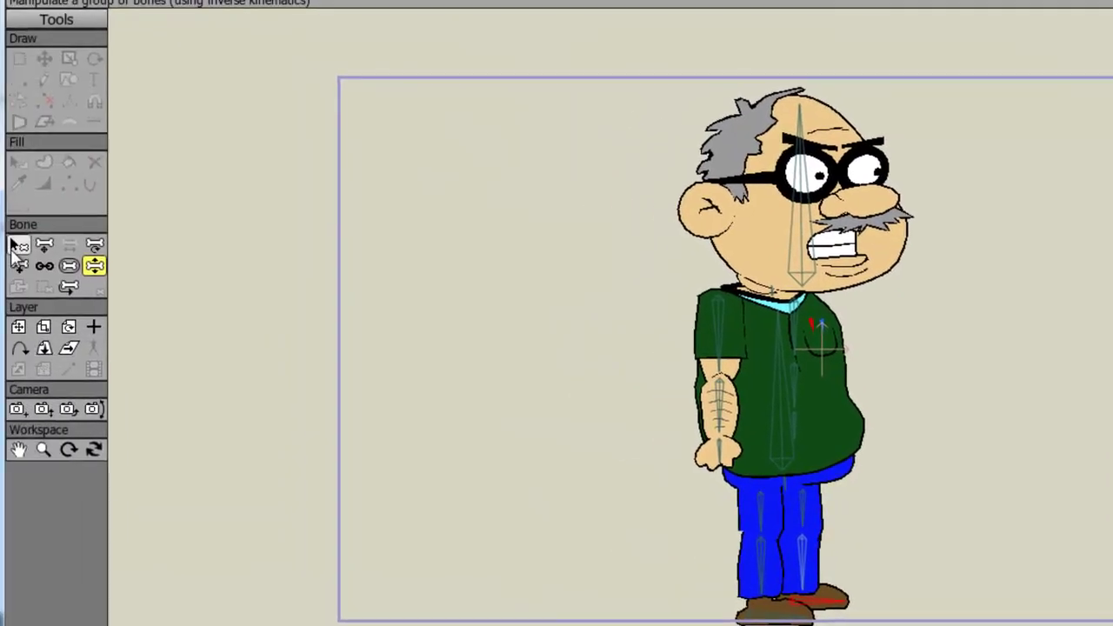
# Step: Constrain the foot bone's angle to a minimum of -10 and a maximum of 10 degrees
pyautogui.click(15, 245)
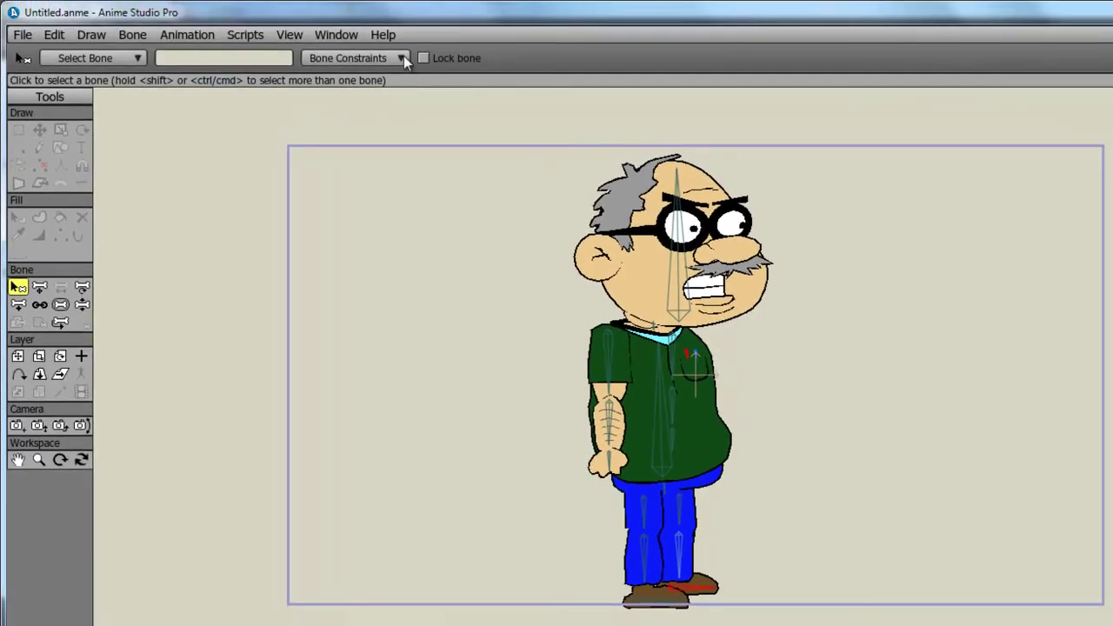
pyautogui.click(402, 58)
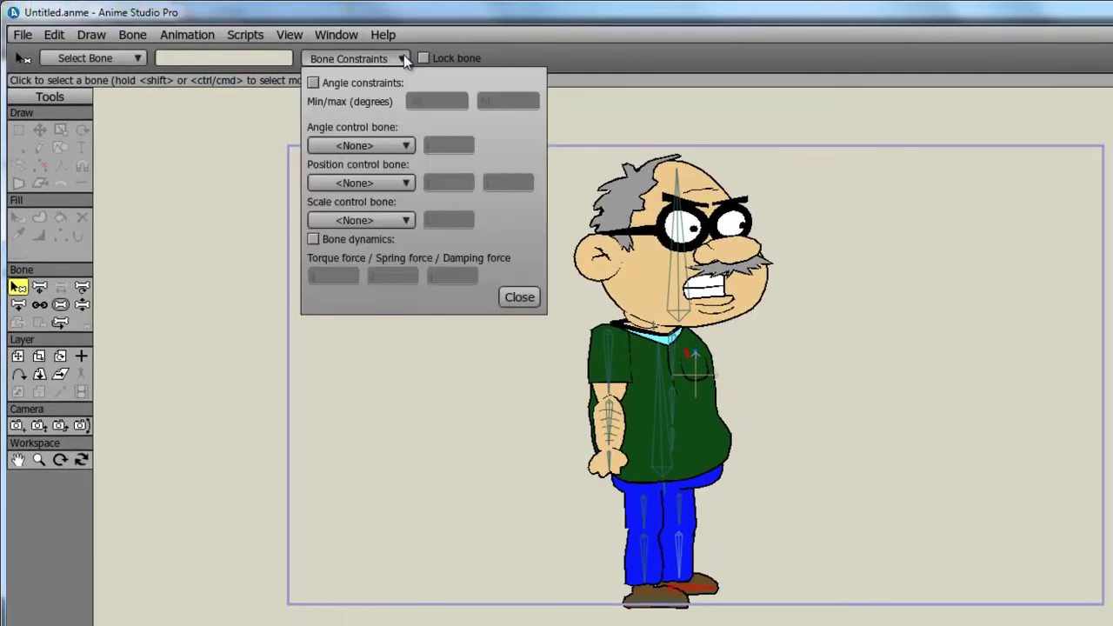
pyautogui.click(313, 84)
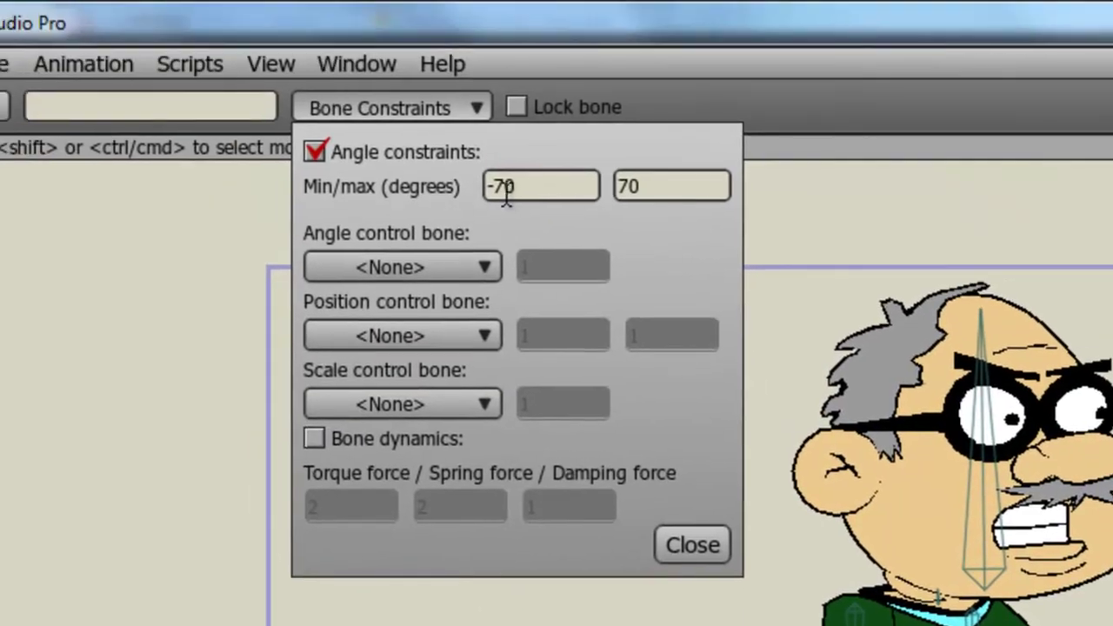
pyautogui.moveTo(507, 197); pyautogui.dragTo(499, 190)
pyautogui.write('1')
pyautogui.moveTo(628, 190); pyautogui.dragTo(614, 195)
pyautogui.click(709, 545)
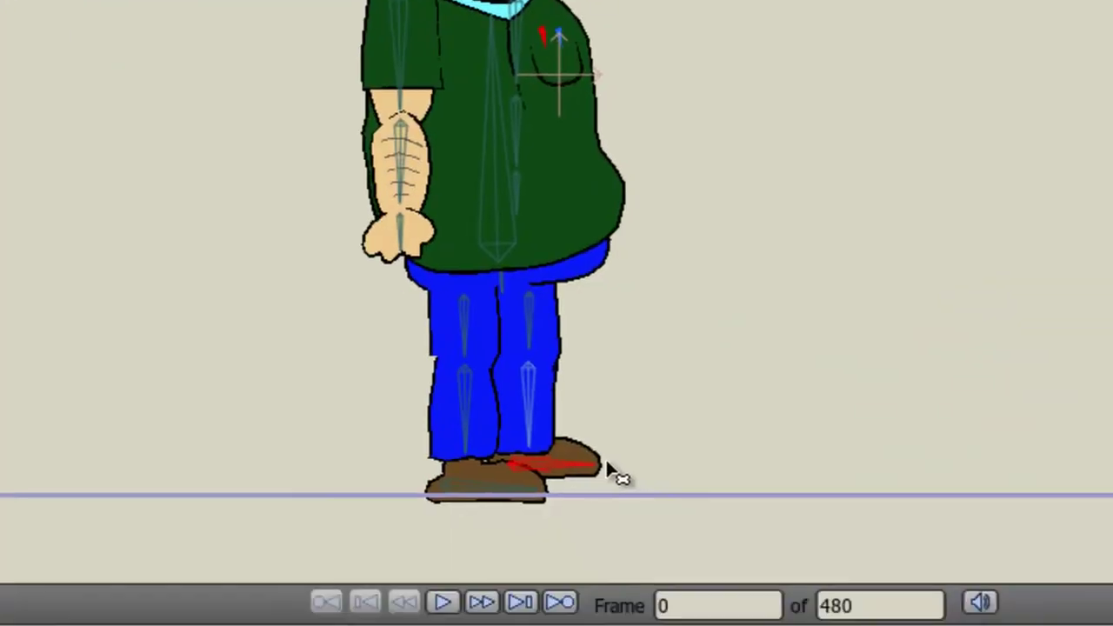
# Step: Rotate the front foot toe-down to test the angle limit
pyautogui.scroll(5, 597, 450)
pyautogui.scroll(3, 391, 412)
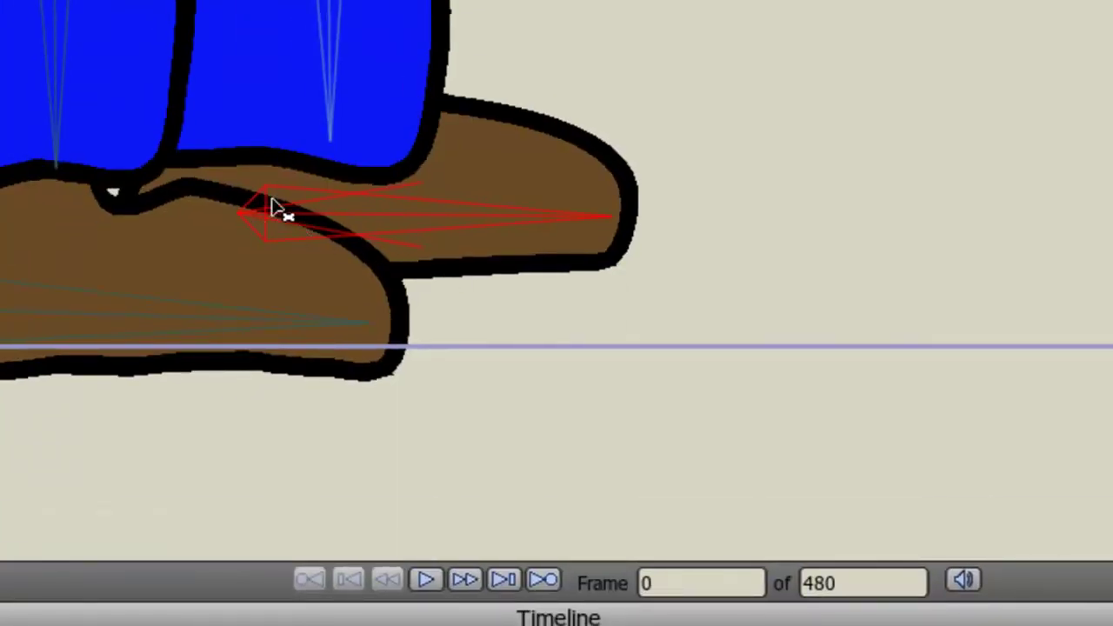
pyautogui.scroll(-1, 532, 290)
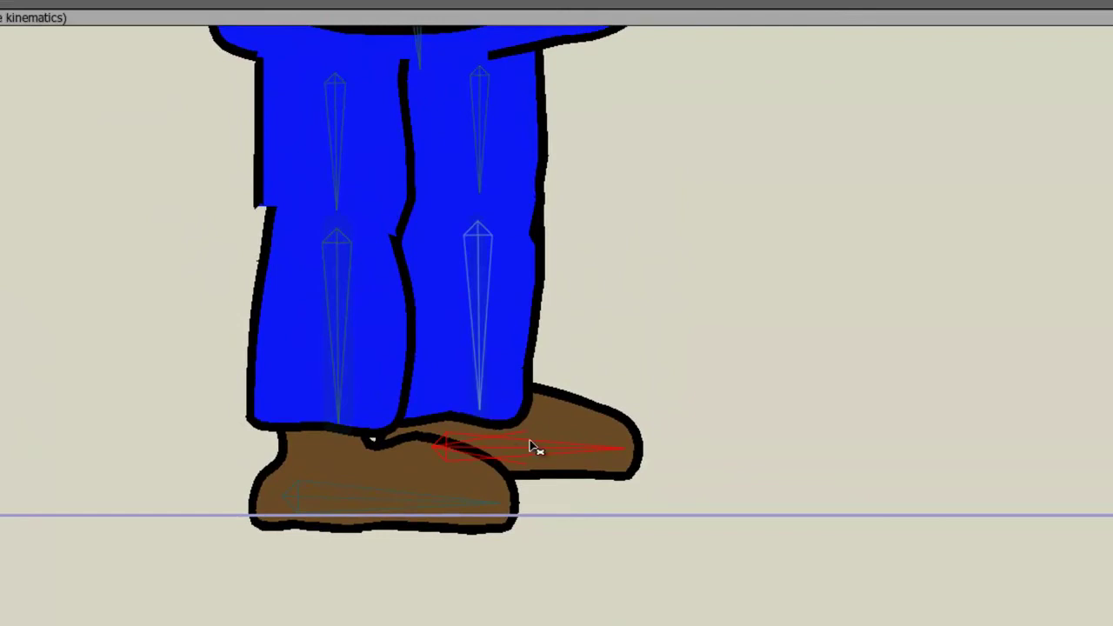
pyautogui.moveTo(530, 447); pyautogui.dragTo(845, 540)
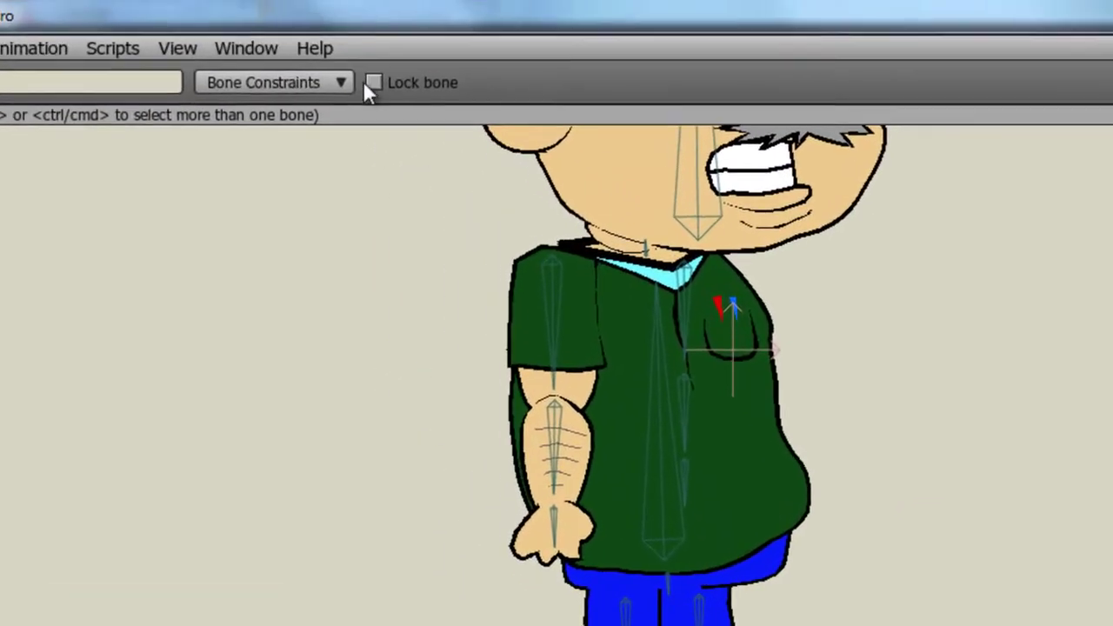
# Step: Enable angle constraints on the current bone and edit its minimum and maximum angles
pyautogui.click(312, 87)
pyautogui.click(261, 122)
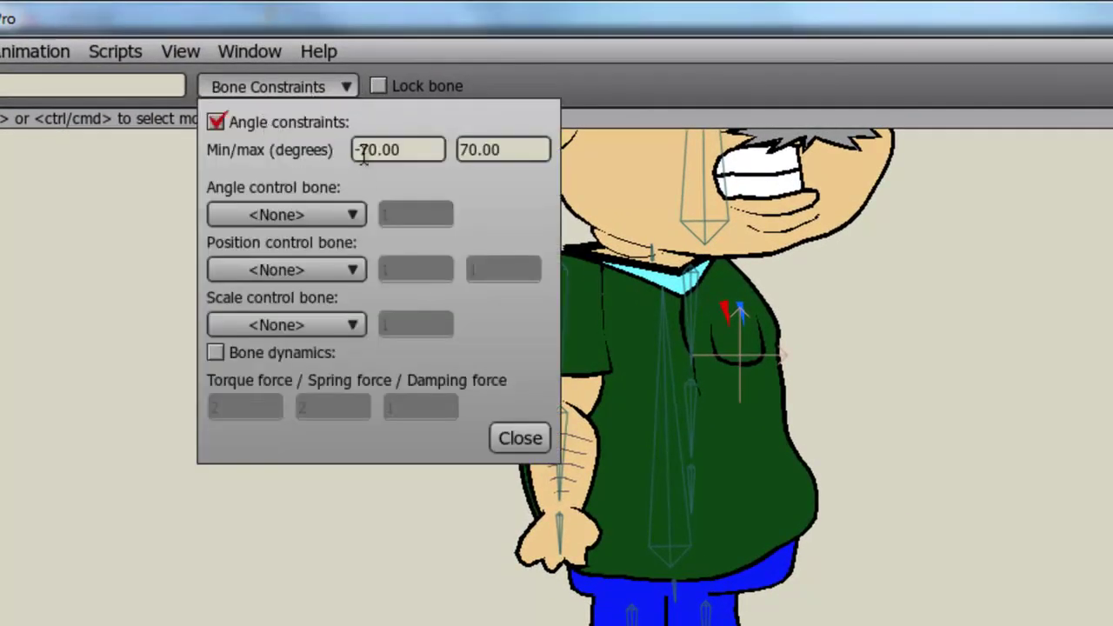
pyautogui.moveTo(364, 159); pyautogui.dragTo(366, 162)
pyautogui.write('-1')
pyautogui.moveTo(461, 150); pyautogui.dragTo(468, 152)
pyautogui.write('1')
pyautogui.click(519, 438)
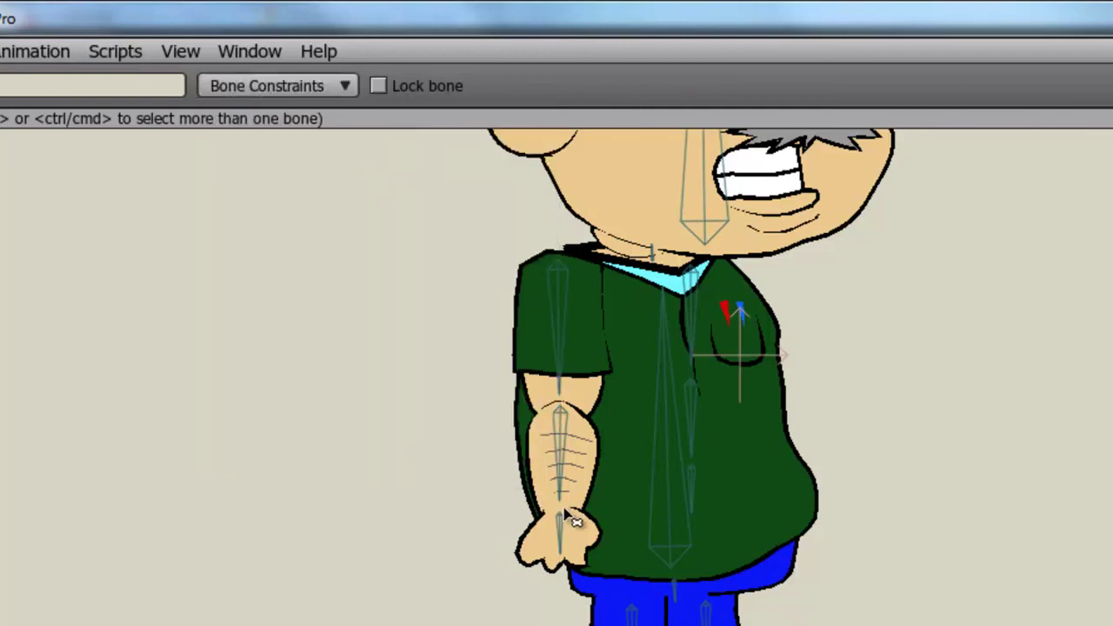
# Step: Enable angle constraints on the hand bone with a new minimum angle
pyautogui.click(565, 527)
pyautogui.click(298, 83)
pyautogui.click(216, 122)
pyautogui.moveTo(369, 149); pyautogui.dragTo(364, 150)
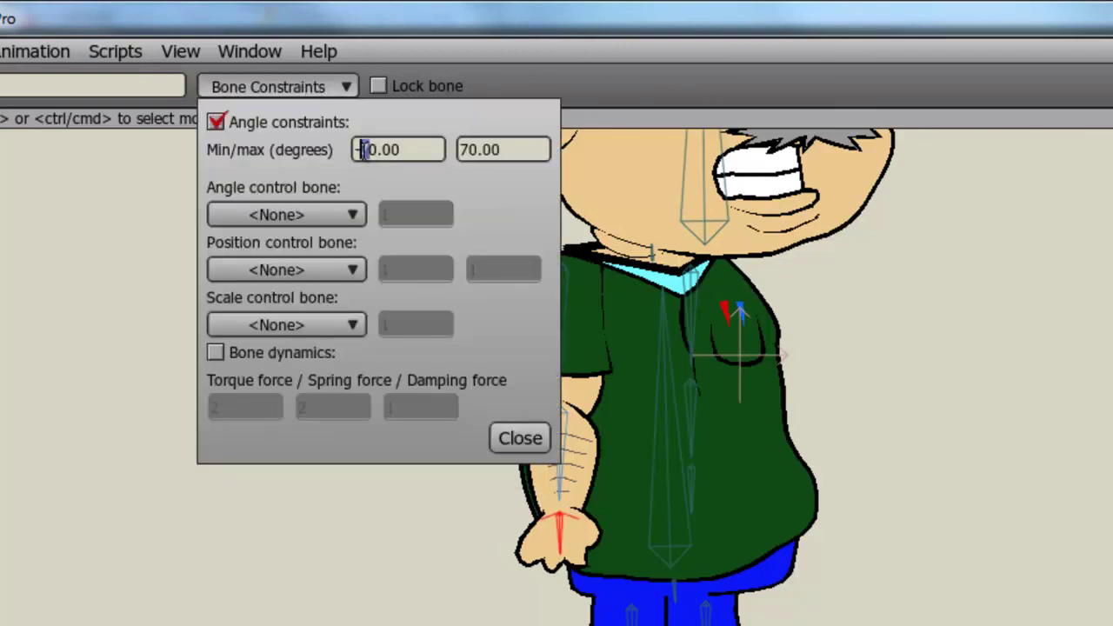
pyautogui.write('2')
pyautogui.click(520, 439)
# Step: Constrain a torso bone's angle range, then test-swing the arm toward the chest
pyautogui.click(701, 498)
pyautogui.click(298, 85)
pyautogui.click(315, 121)
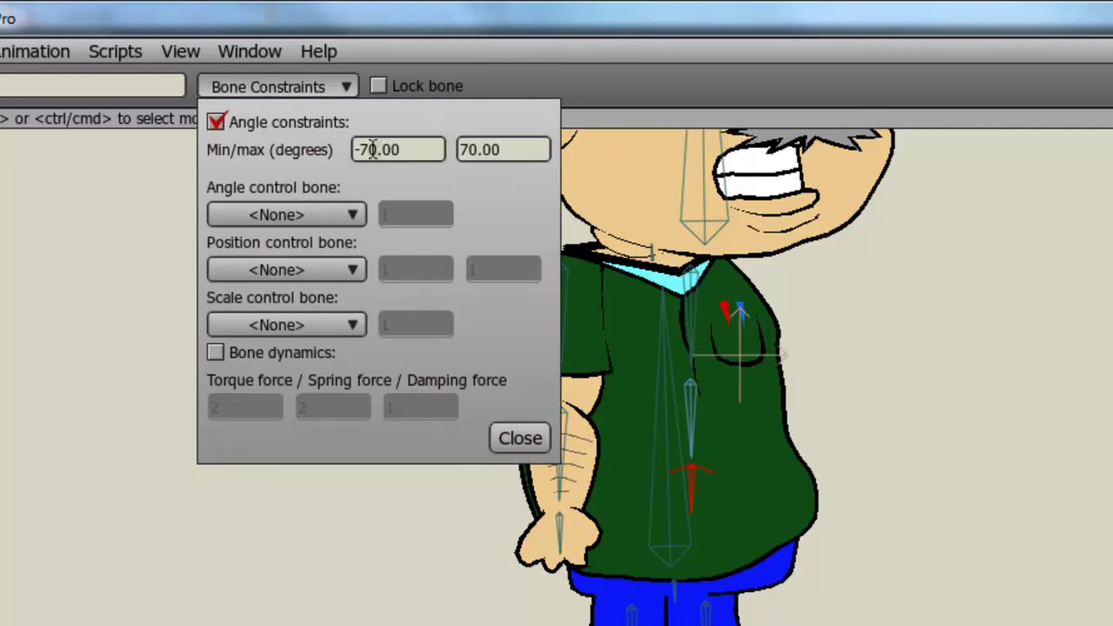
pyautogui.moveTo(371, 150); pyautogui.dragTo(360, 150)
pyautogui.write('2')
pyautogui.moveTo(471, 150); pyautogui.dragTo(464, 150)
pyautogui.write('2')
pyautogui.click(498, 436)
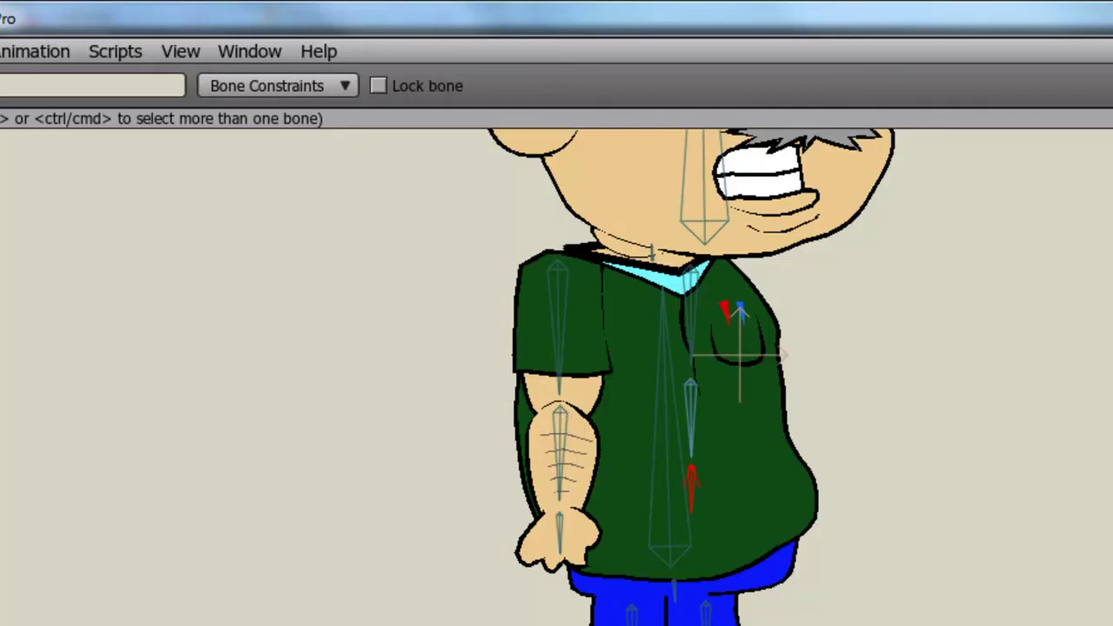
pyautogui.press('z')
pyautogui.moveTo(562, 547)
pyautogui.mouseDown()
pyautogui.moveTo(641, 542)
pyautogui.moveTo(830, 356)
pyautogui.moveTo(700, 233)
pyautogui.moveTo(479, 253)
pyautogui.moveTo(435, 604)
pyautogui.moveTo(731, 465)
pyautogui.moveTo(439, 513)
pyautogui.moveTo(479, 518)
pyautogui.moveTo(566, 473)
pyautogui.moveTo(672, 381)
pyautogui.moveTo(556, 526)
pyautogui.mouseUp()
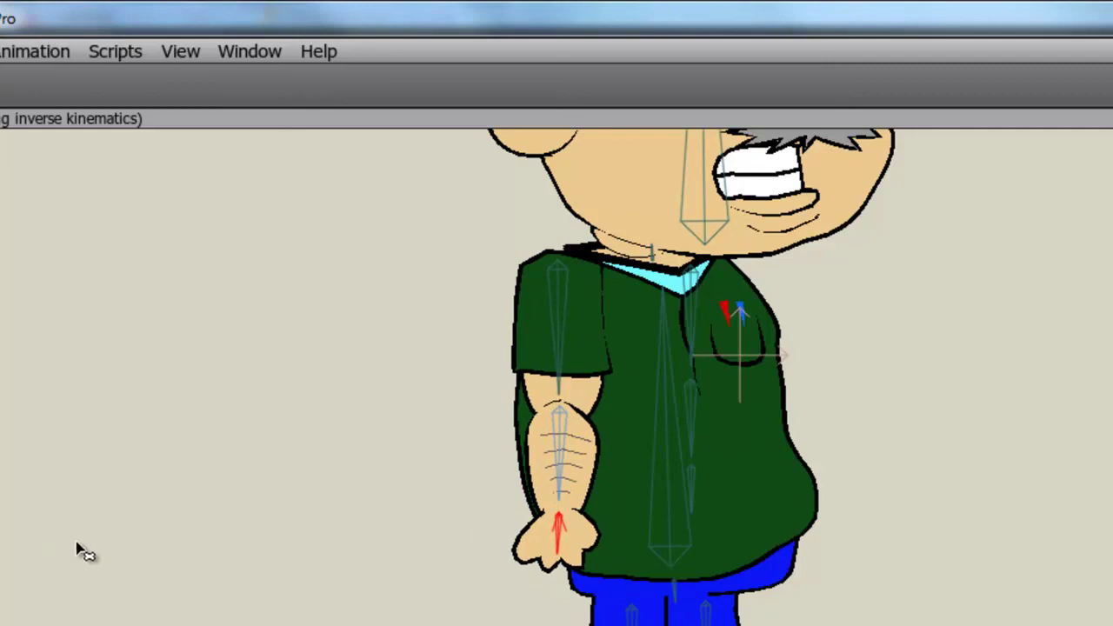
# Step: Zoom out to fit the whole character and return the playhead to frame 0
pyautogui.scroll(-3, 225, 426)
pyautogui.scroll(-1, 182, 500)
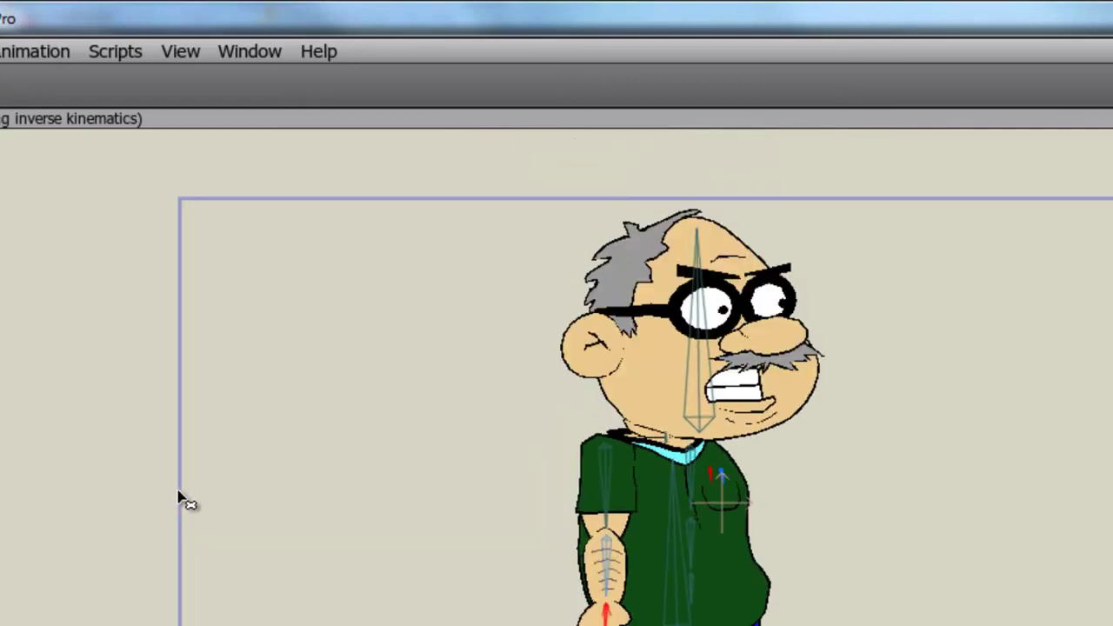
pyautogui.scroll(1, 183, 500)
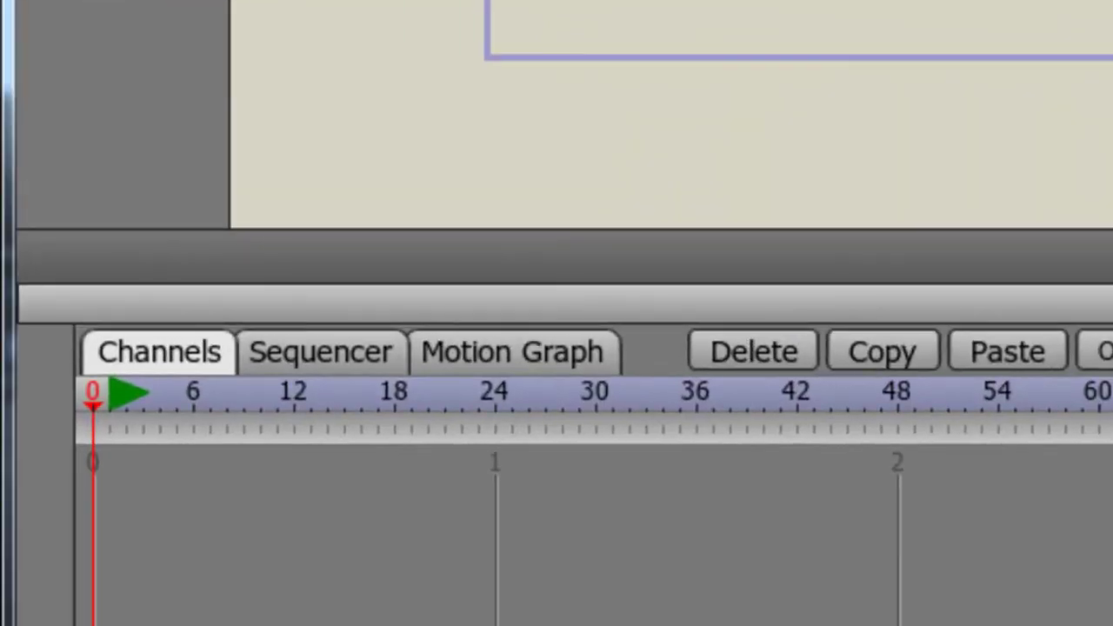
pyautogui.press('Right')
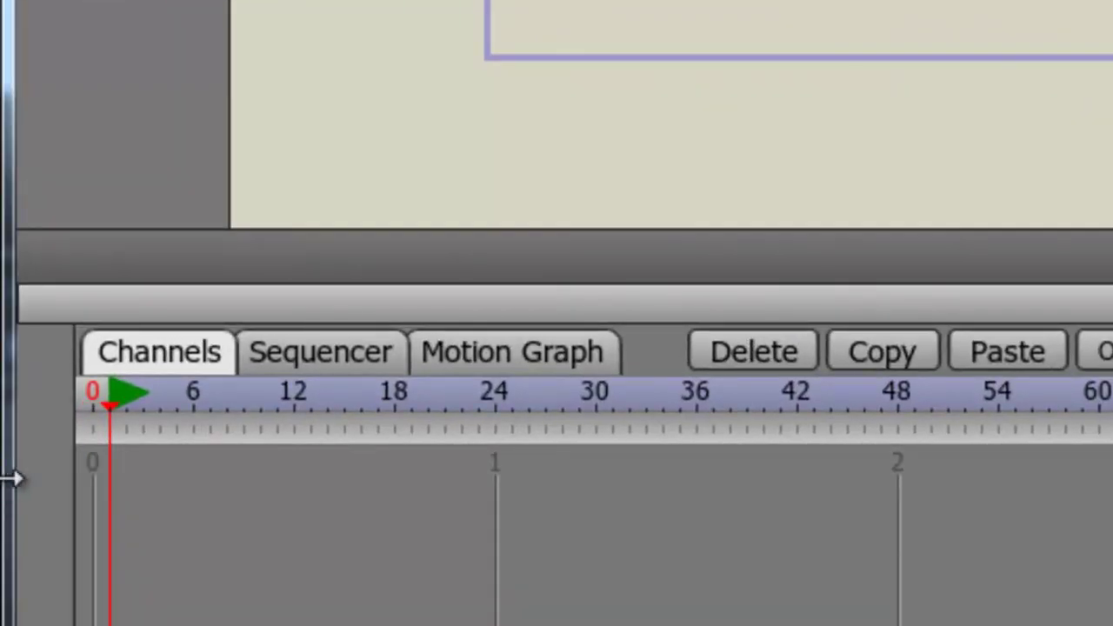
pyautogui.moveTo(114, 410)
pyautogui.mouseDown()
pyautogui.moveTo(94, 419)
pyautogui.moveTo(110, 415)
pyautogui.mouseUp()
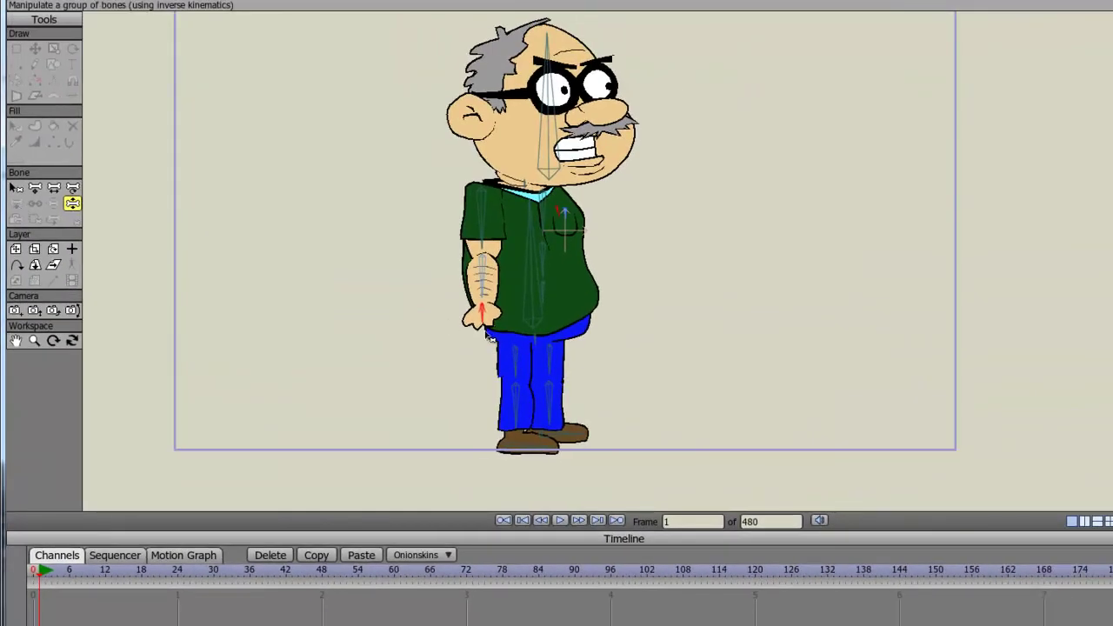
# Step: Select the hand, torso, leg, head and neck bones in turn to list their channels
pyautogui.click(484, 320)
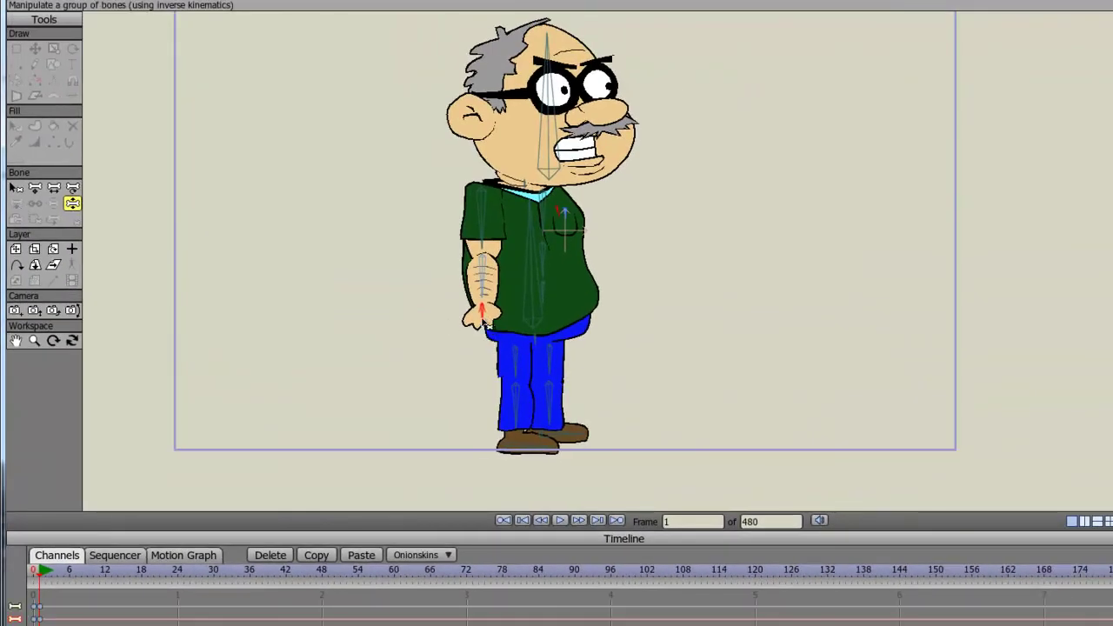
pyautogui.click(537, 294)
pyautogui.click(518, 416)
pyautogui.click(533, 216)
pyautogui.click(534, 189)
pyautogui.click(528, 184)
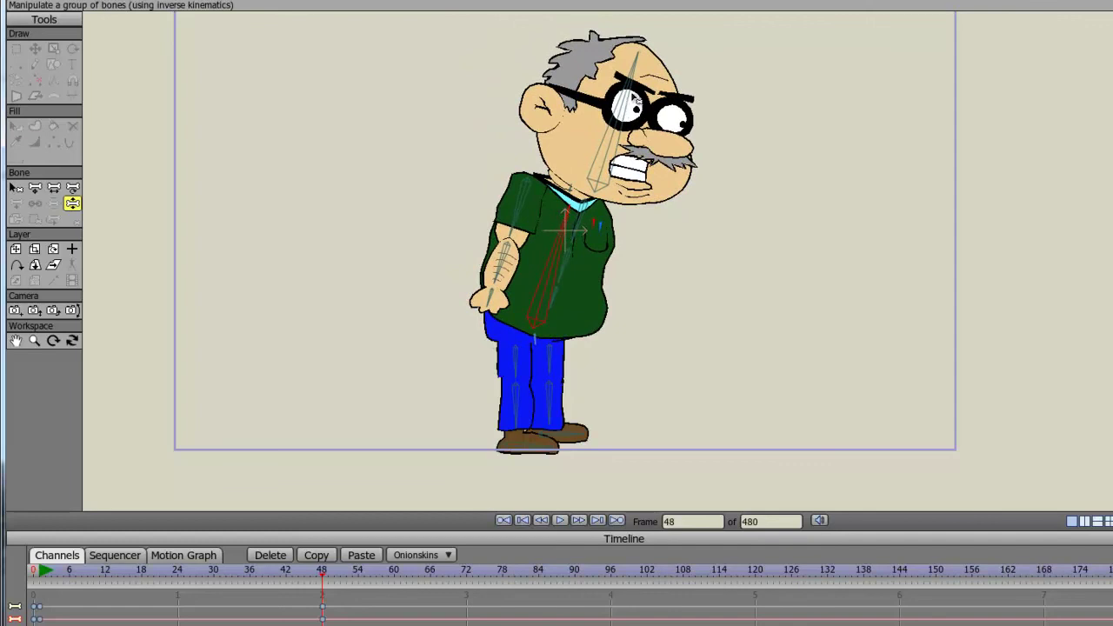
# Step: Straighten the head, swing the arm across the chest, bend the torso and spread the feet
pyautogui.moveTo(635, 101); pyautogui.dragTo(591, 67)
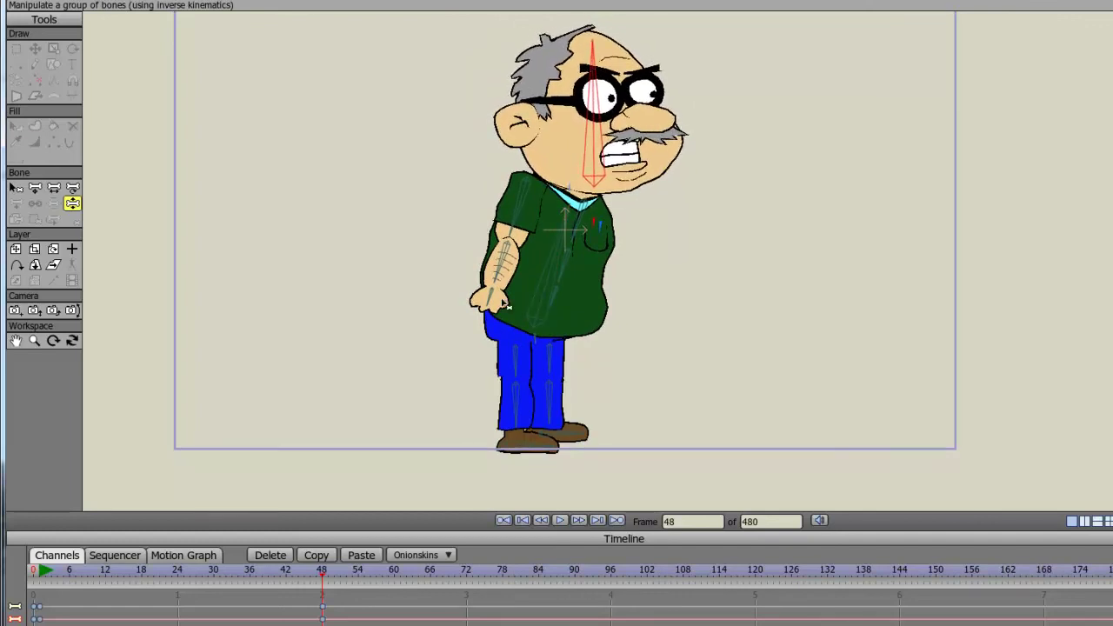
pyautogui.moveTo(493, 314); pyautogui.dragTo(652, 310)
pyautogui.moveTo(548, 310); pyautogui.dragTo(474, 357)
pyautogui.moveTo(531, 449); pyautogui.dragTo(477, 446)
pyautogui.moveTo(574, 447); pyautogui.dragTo(626, 487)
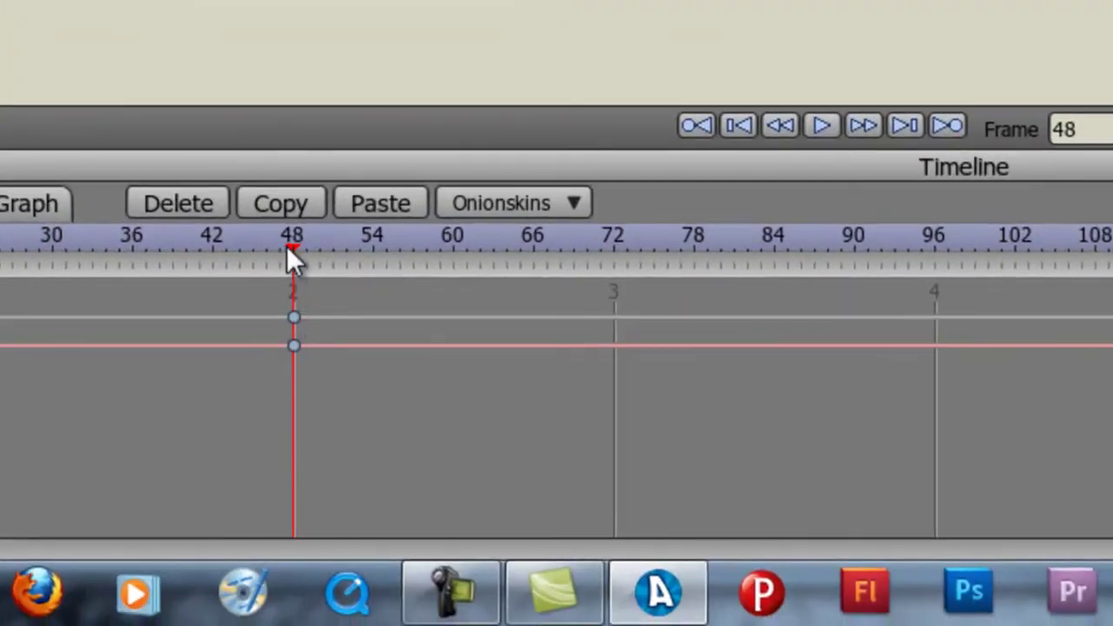
# Step: Play the animation from the start, stop it, and step forward to frame 72
pyautogui.moveTo(288, 247); pyautogui.dragTo(1, 257)
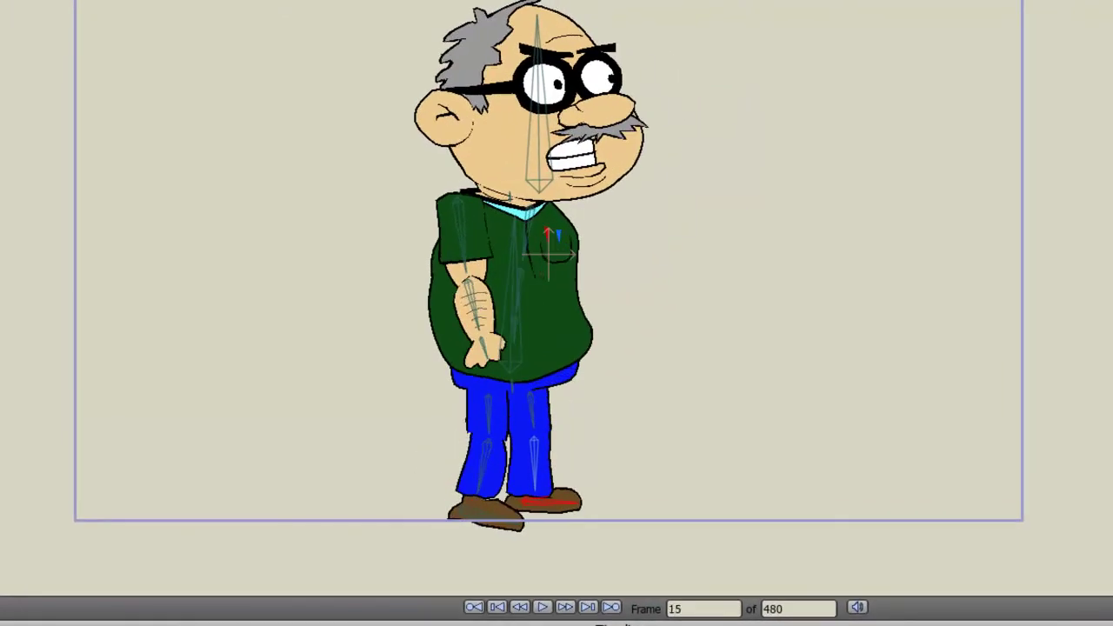
pyautogui.press('space')
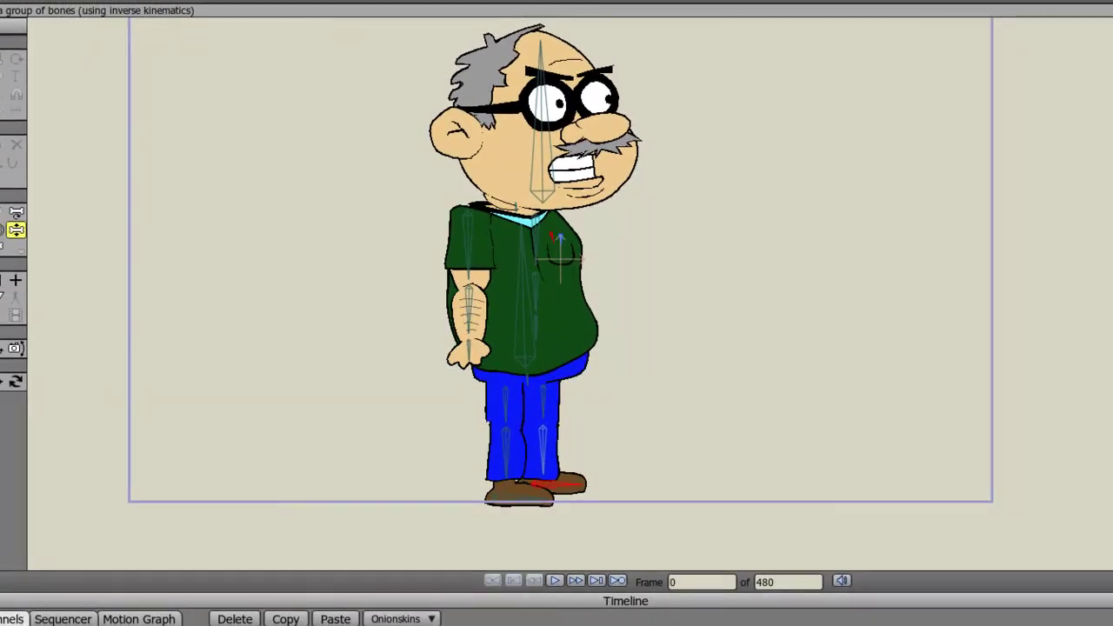
pyautogui.click(556, 582)
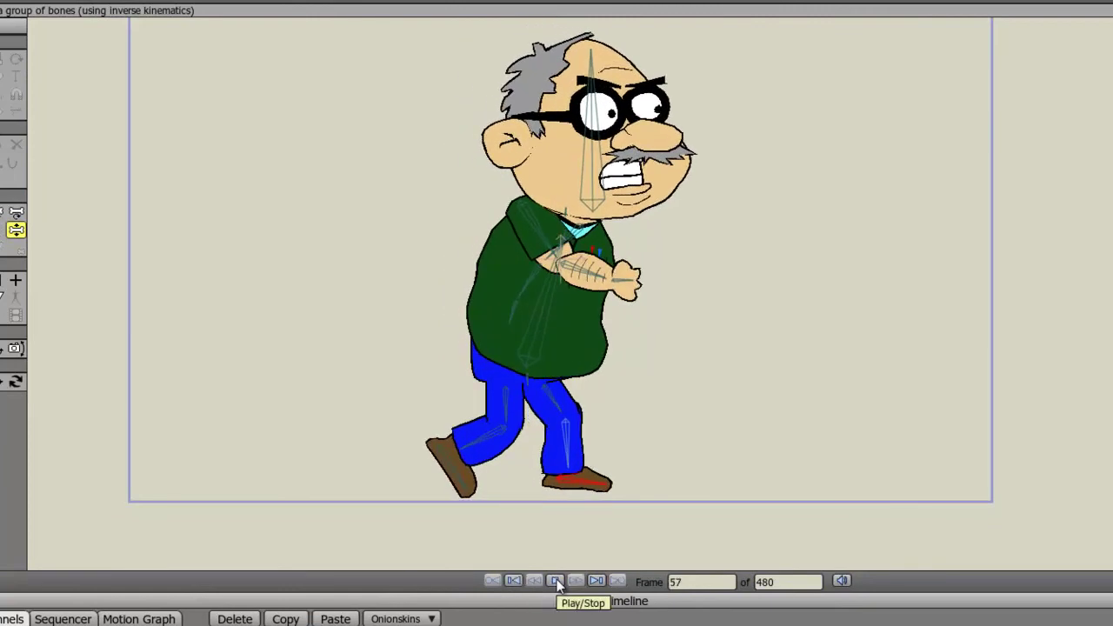
pyautogui.click(556, 581)
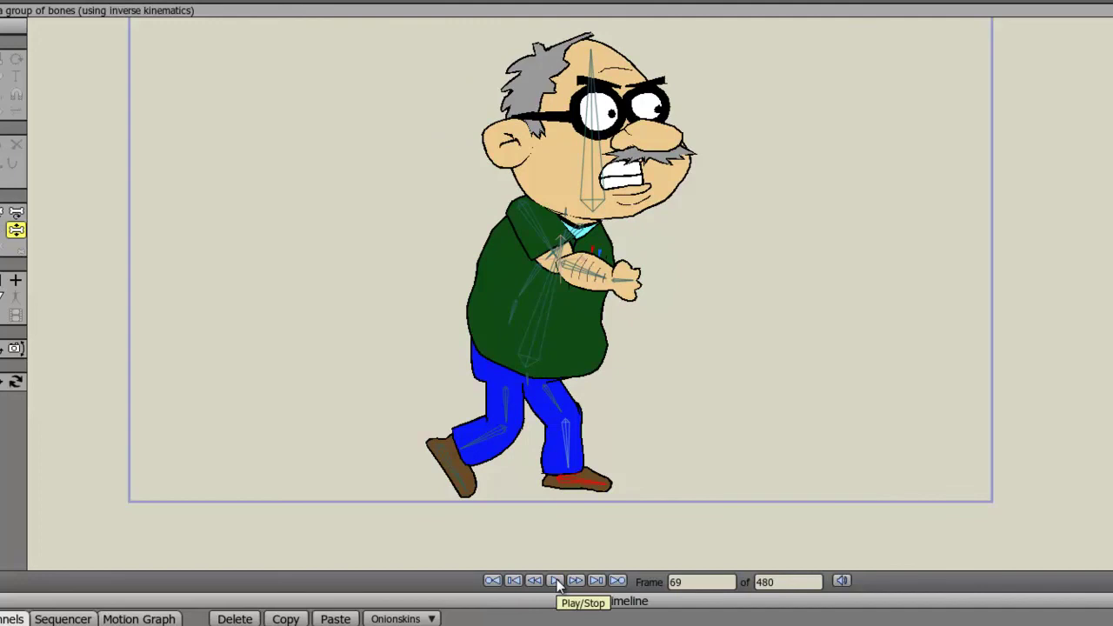
pyautogui.press('Right')
pyautogui.press('Right')
pyautogui.press('Right')
# Step: Pose a running stride: legs kicked wide, arm swung back, head tilted, hand flung outward
pyautogui.moveTo(599, 488); pyautogui.dragTo(672, 478)
pyautogui.moveTo(468, 497); pyautogui.dragTo(388, 530)
pyautogui.moveTo(564, 252); pyautogui.dragTo(531, 316)
pyautogui.moveTo(525, 102); pyautogui.dragTo(564, 225)
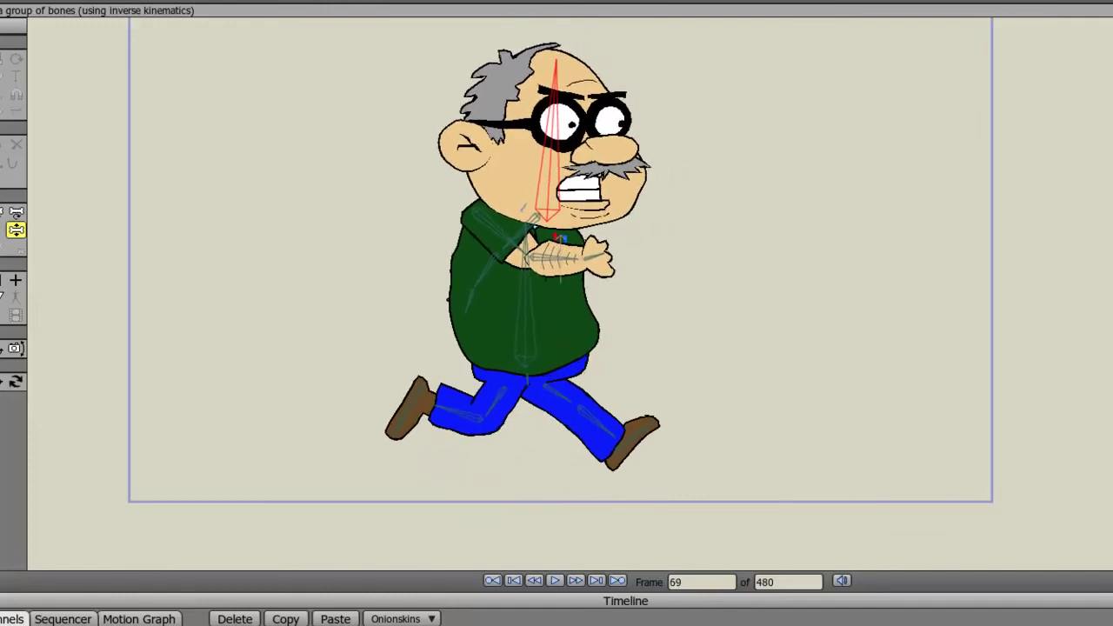
pyautogui.moveTo(579, 257); pyautogui.dragTo(639, 321)
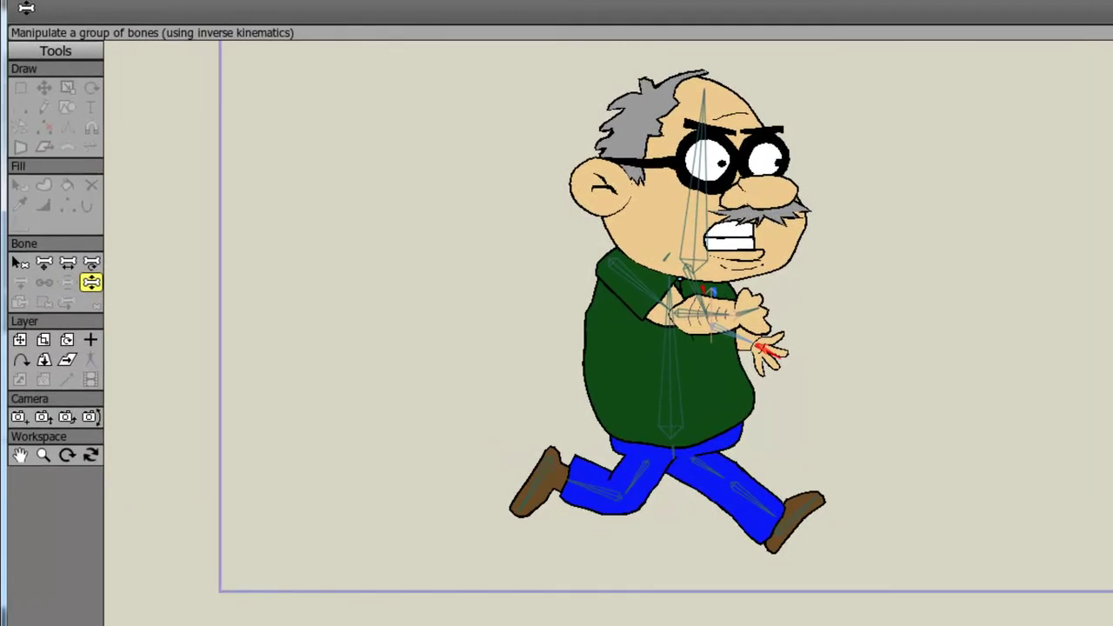
# Step: Return to frame 0's rest pose and select Bone Strength, briefly trying Reparent Bone
pyautogui.hotkey('ctrl', 'shift', 'Left')
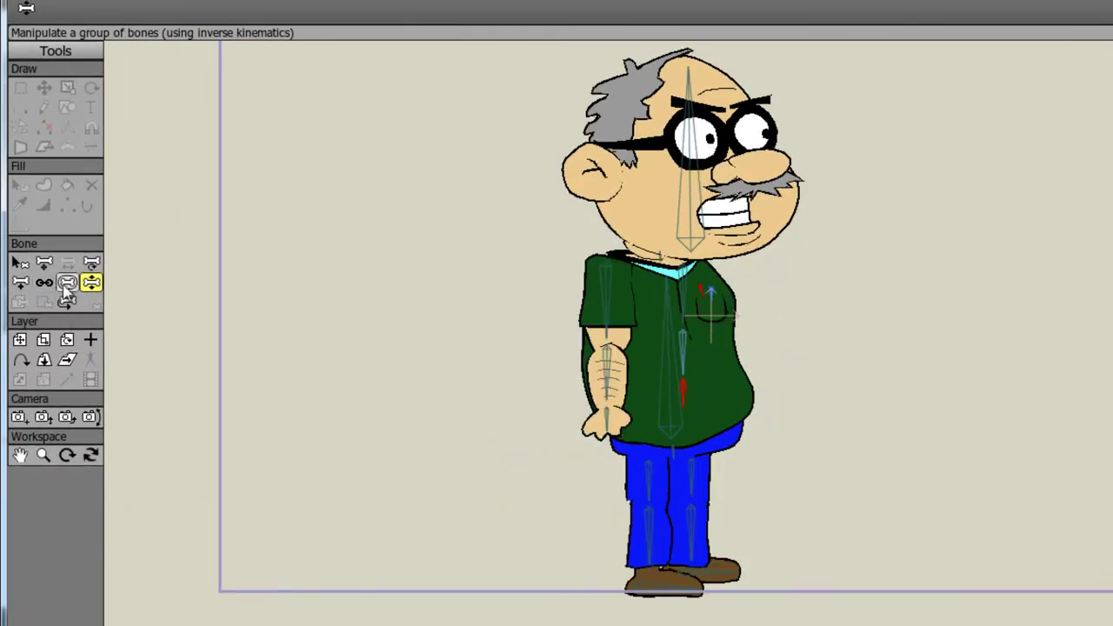
pyautogui.click(67, 282)
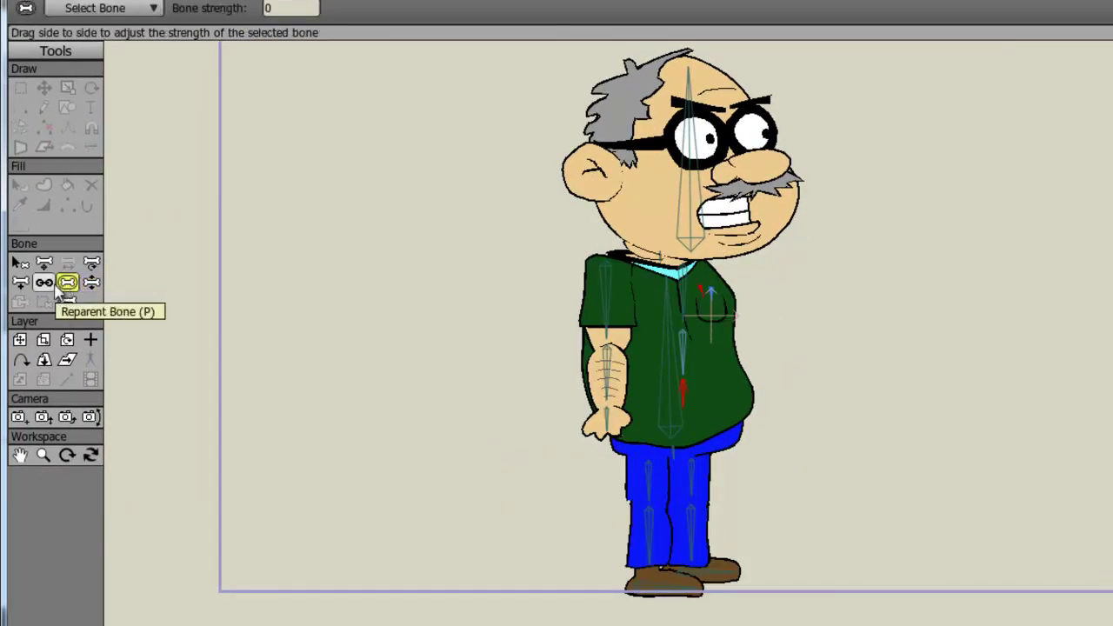
pyautogui.click(43, 283)
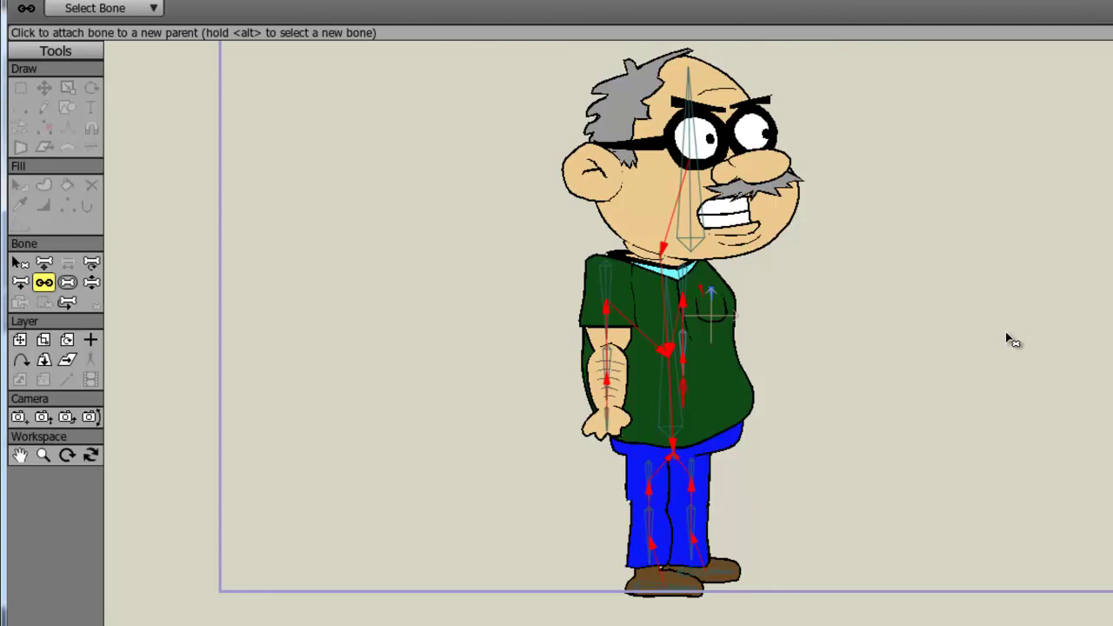
pyautogui.click(68, 282)
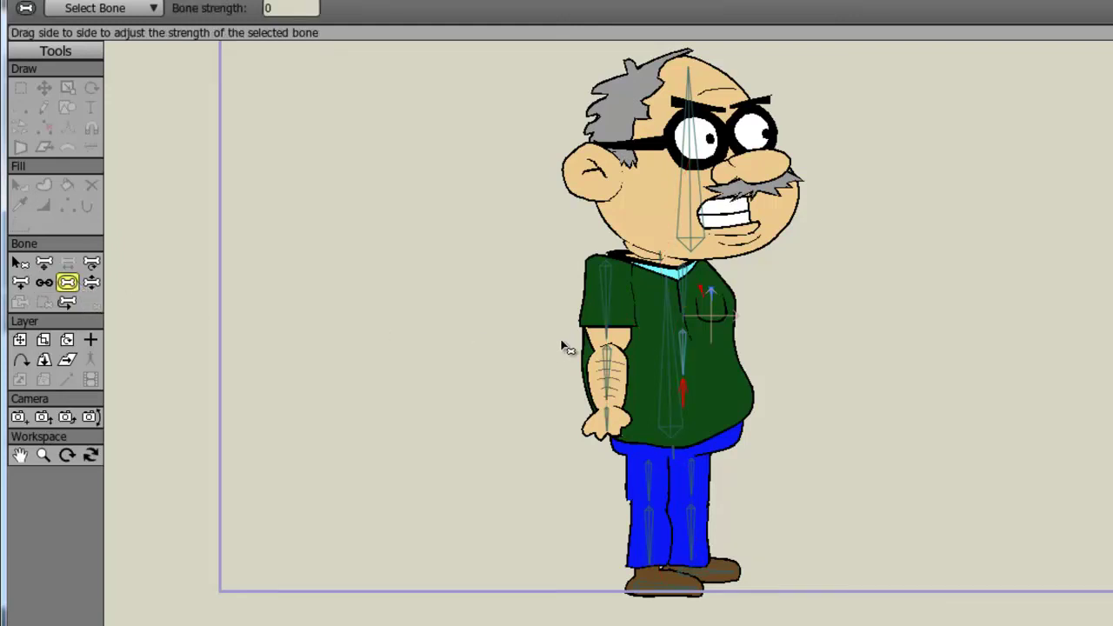
# Step: Widen the upper arm bone's strength to 1.4212, then test by bending the hand across the belly
pyautogui.moveTo(609, 311); pyautogui.dragTo(823, 283)
pyautogui.click(92, 282)
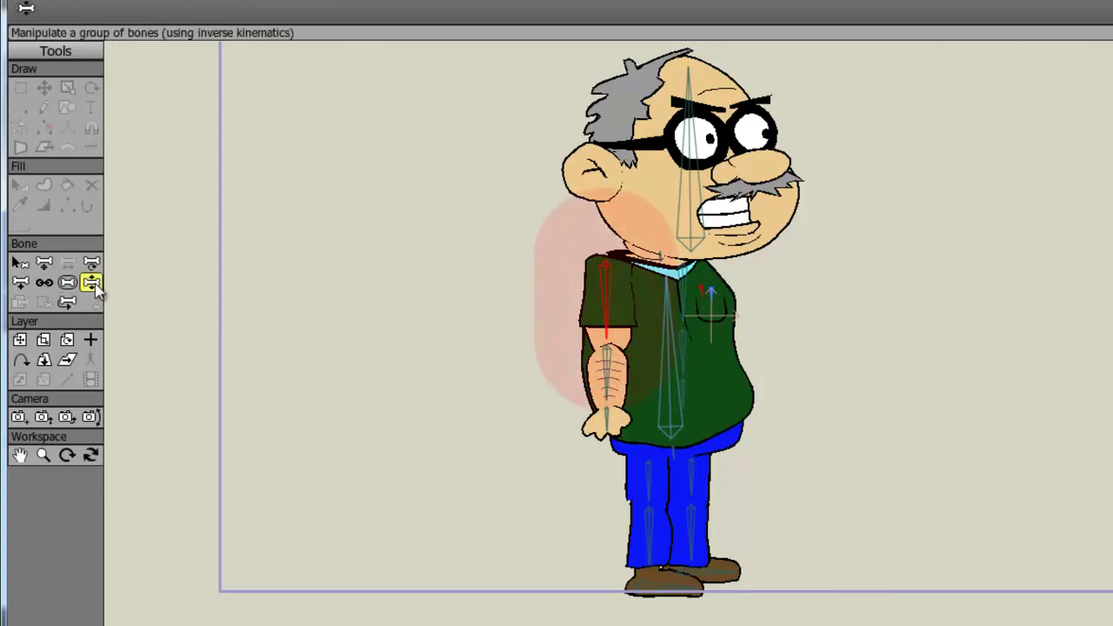
pyautogui.moveTo(590, 435); pyautogui.dragTo(709, 383)
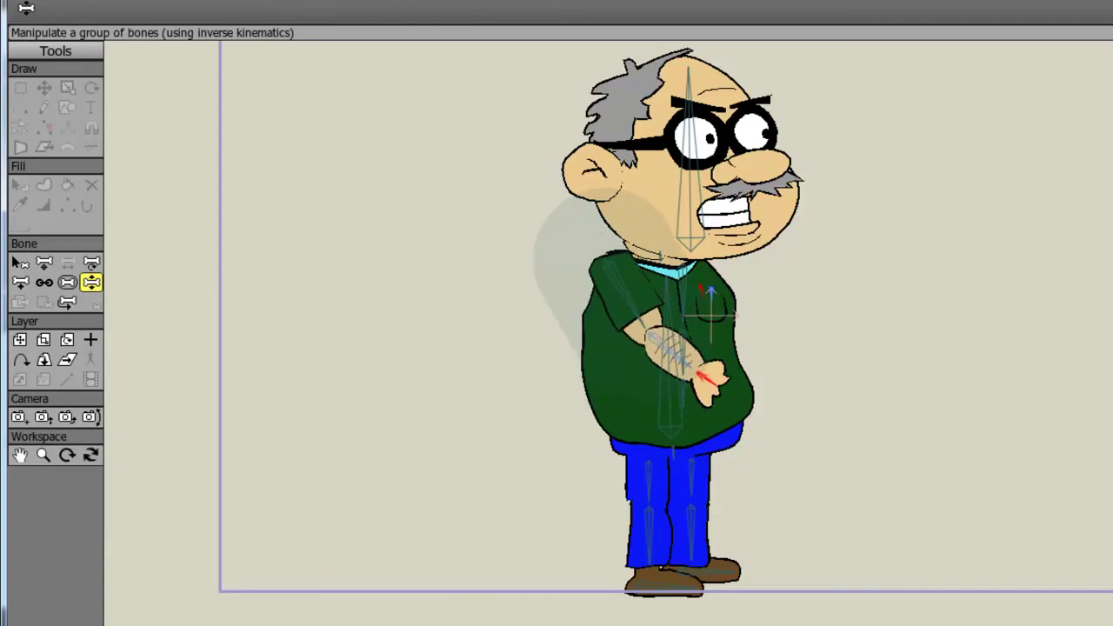